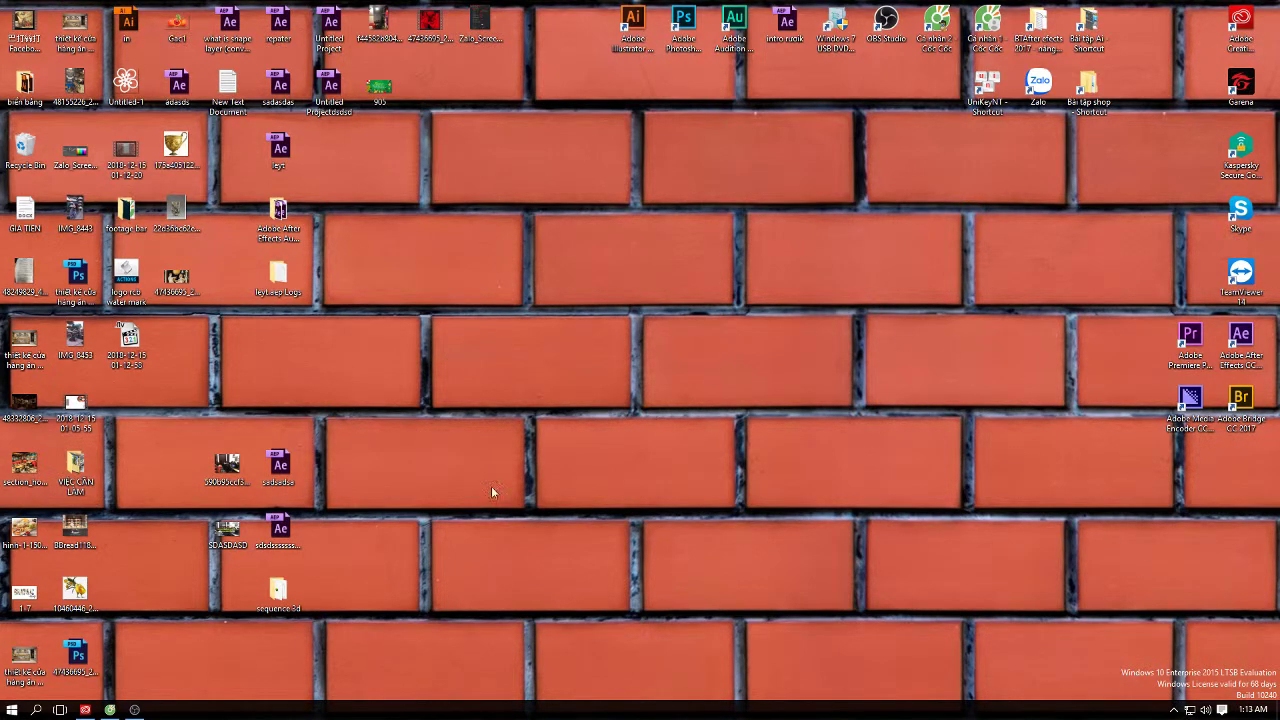
Open adobe.com in the Cốc Cốc browser and go to the Creative Cloud desktop apps catalog
{"action": "left_click", "coordinate": [110, 709]}
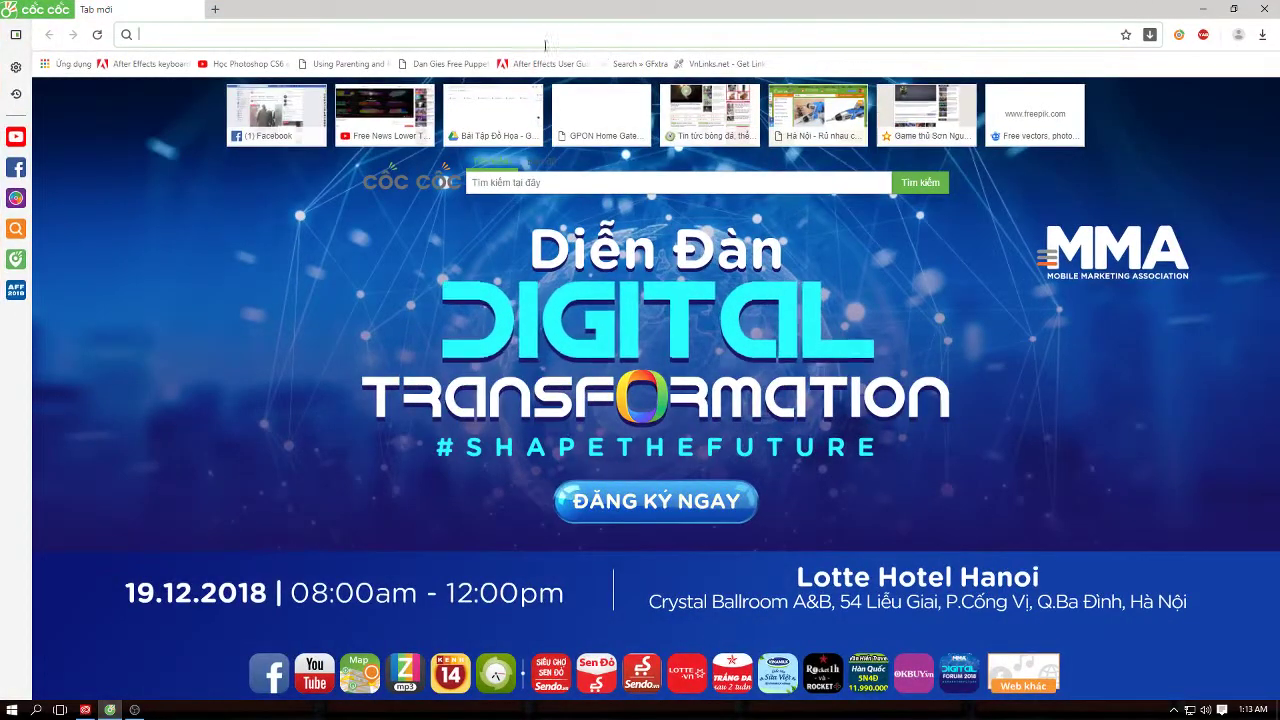
{"action": "left_click", "coordinate": [405, 36]}
{"action": "type", "text": "adobe"}
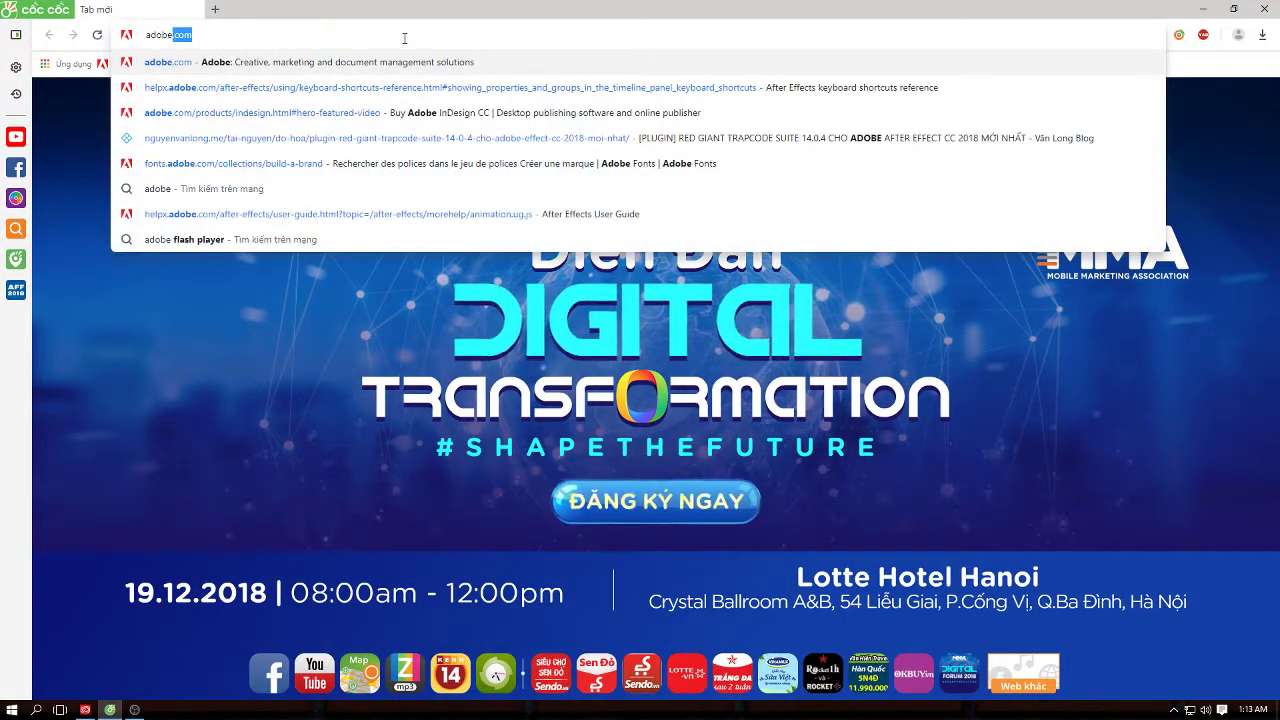
{"action": "key", "text": "Return"}
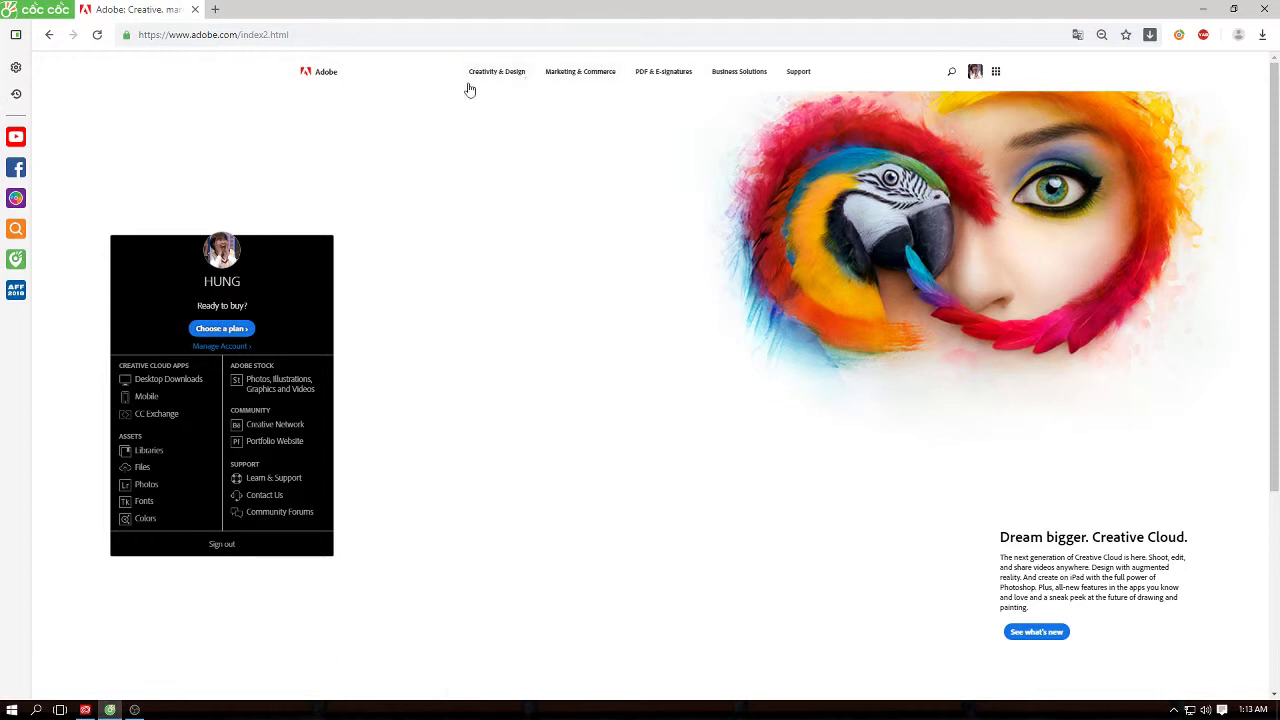
{"action": "left_click", "coordinate": [509, 84]}
{"action": "left_click", "coordinate": [638, 301]}
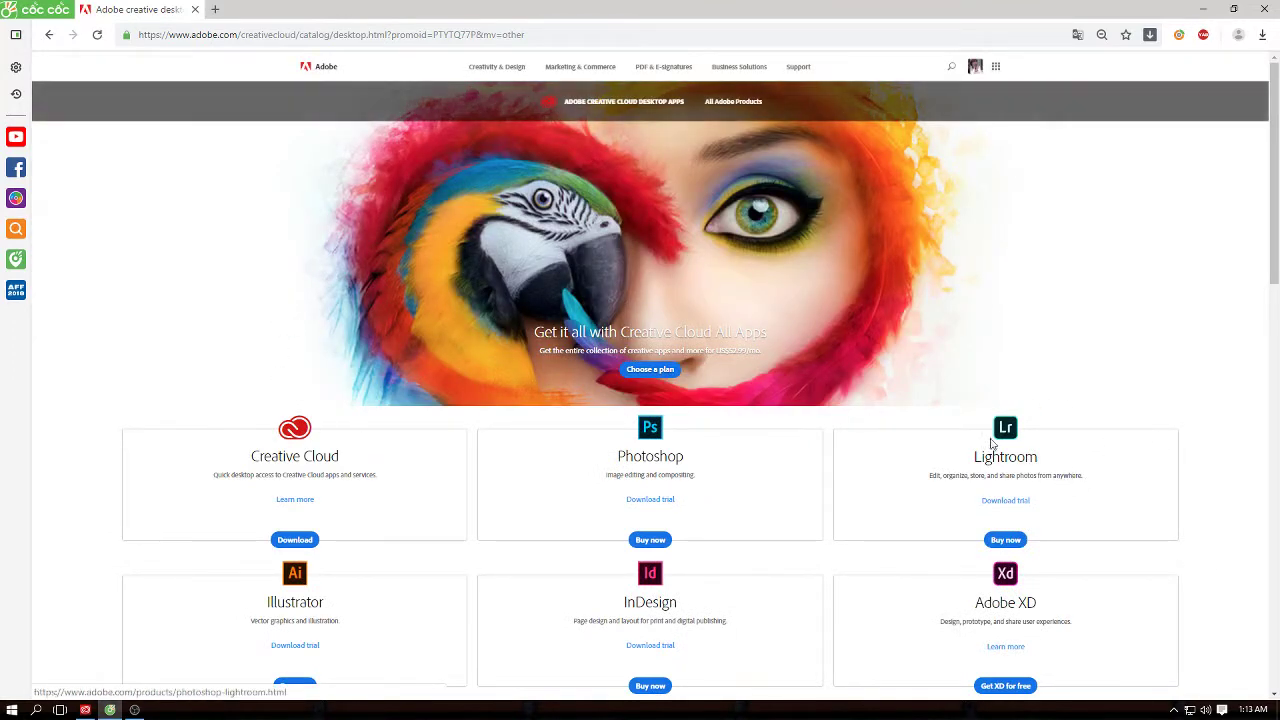
Look through the Adobe desktop apps catalog and check the Adobe Photoshop shortcut on the Windows desktop
{"action": "scroll", "coordinate": [993, 430], "scroll_direction": "down", "scroll_amount": 3}
{"action": "scroll", "coordinate": [400, 283], "scroll_direction": "up", "scroll_amount": 2}
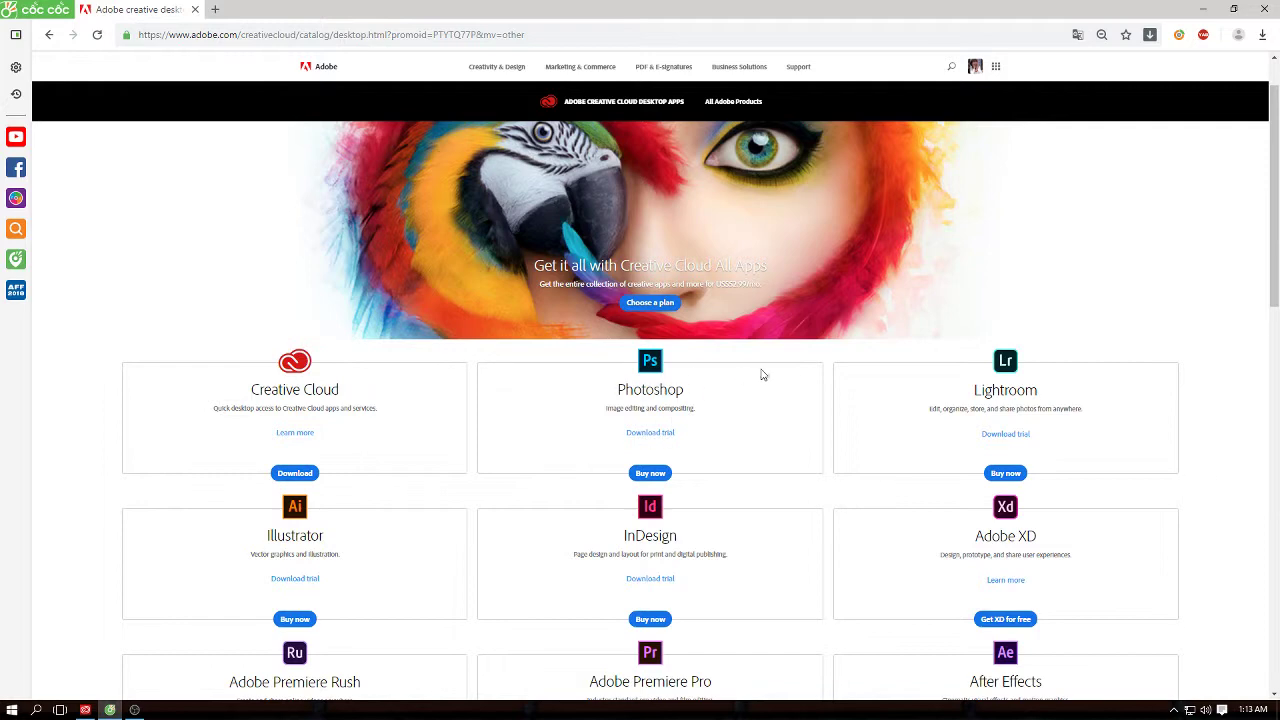
{"action": "scroll", "coordinate": [762, 374], "scroll_direction": "down", "scroll_amount": 1}
{"action": "scroll", "coordinate": [500, 370], "scroll_direction": "up", "scroll_amount": 2}
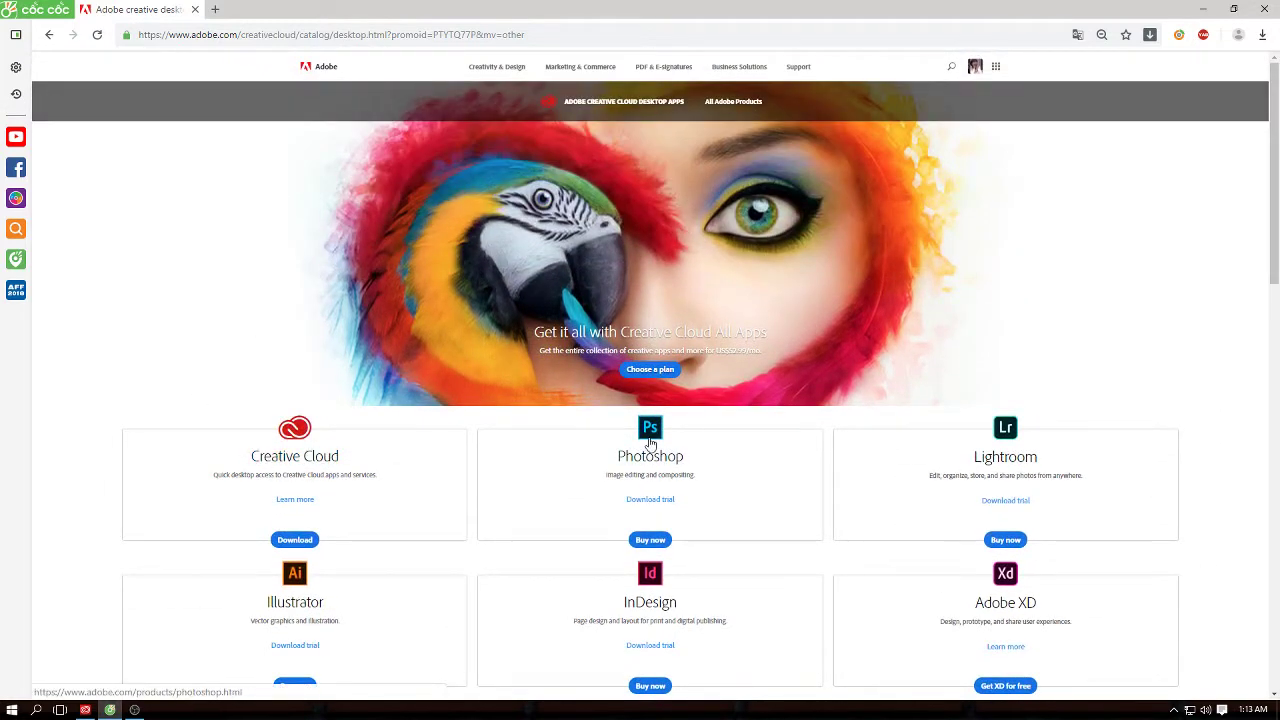
{"action": "key", "text": "super+d"}
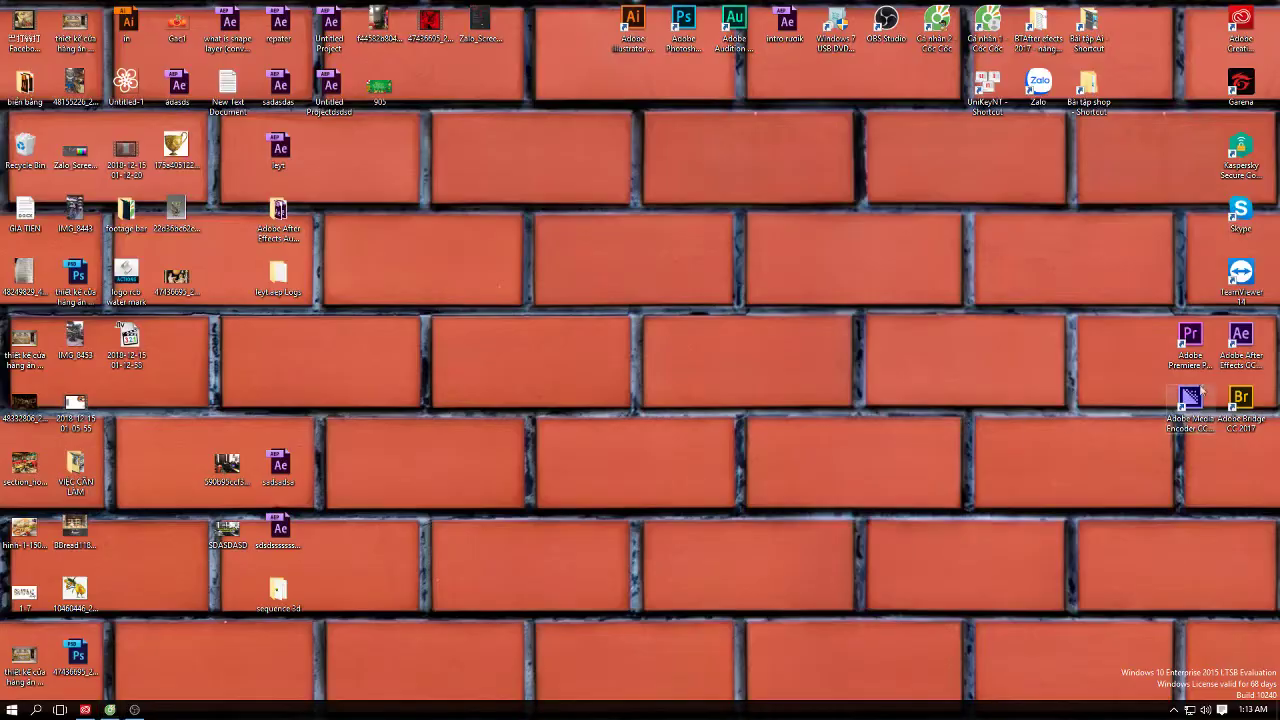
{"action": "double_click", "coordinate": [678, 45]}
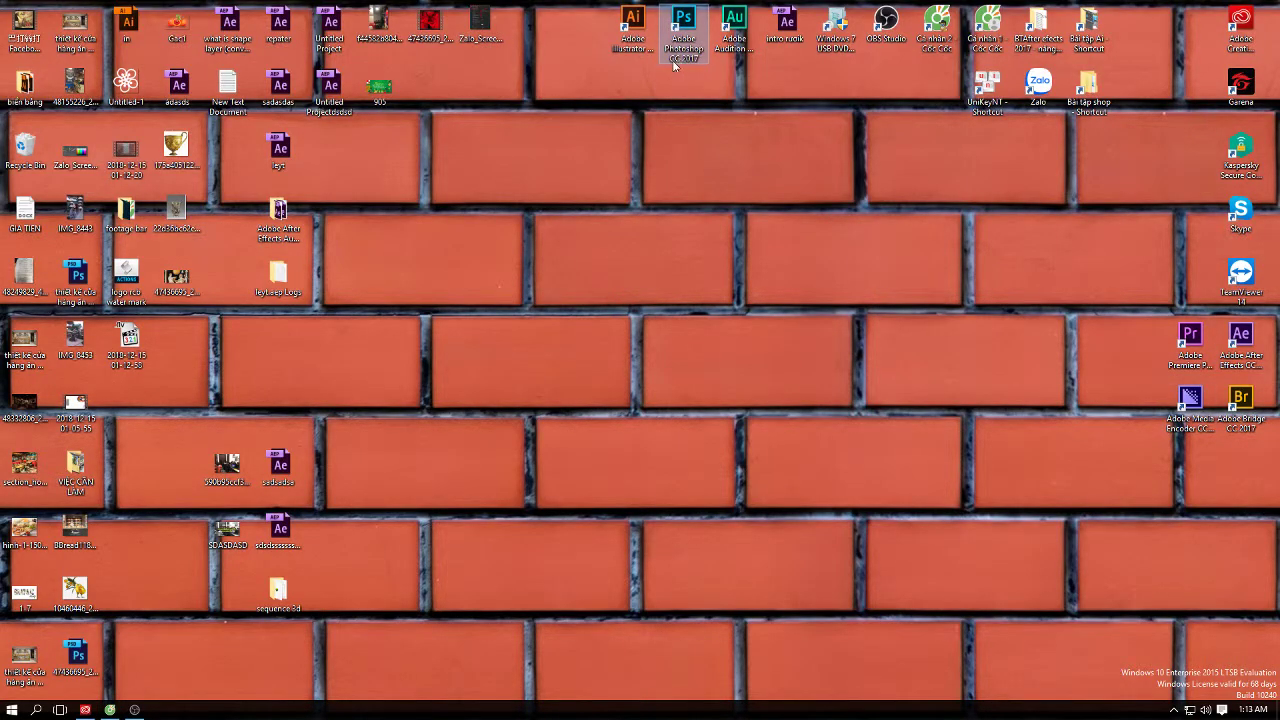
{"action": "key", "text": "super+d"}
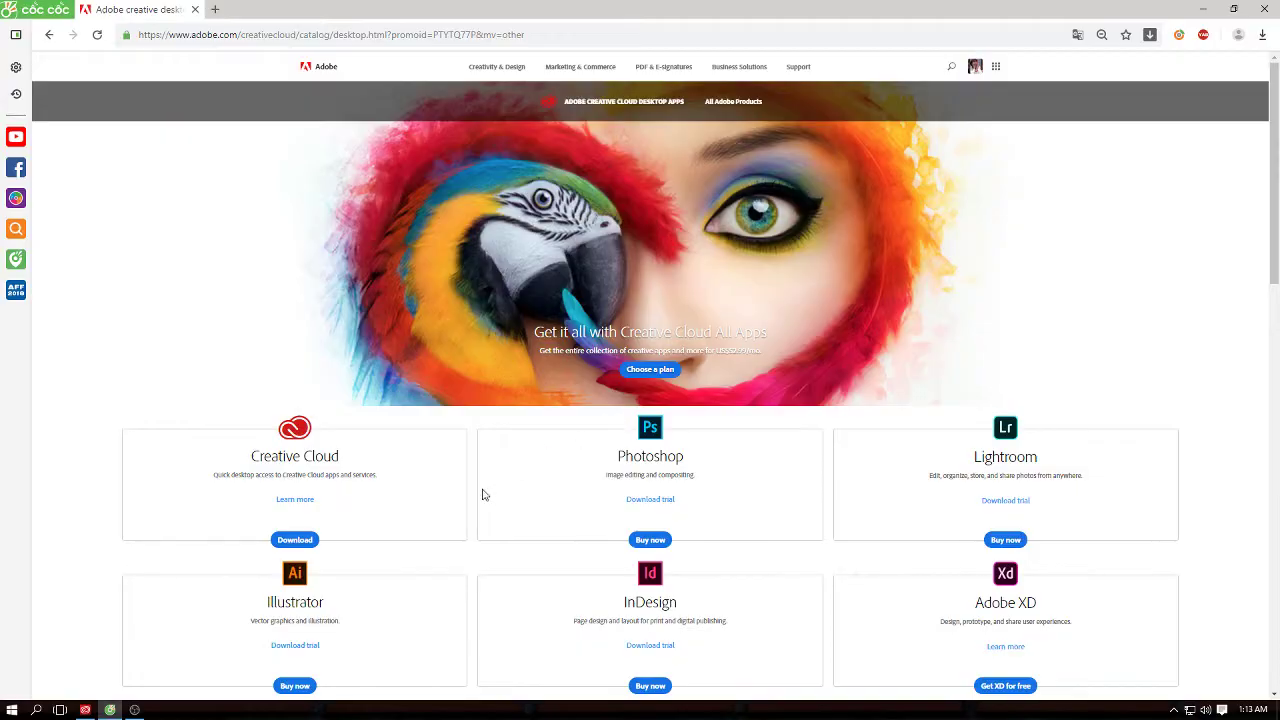
Switch to the Creative Cloud desktop app and examine the trial, purchase and update options in its app list
{"action": "key", "text": "super+d"}
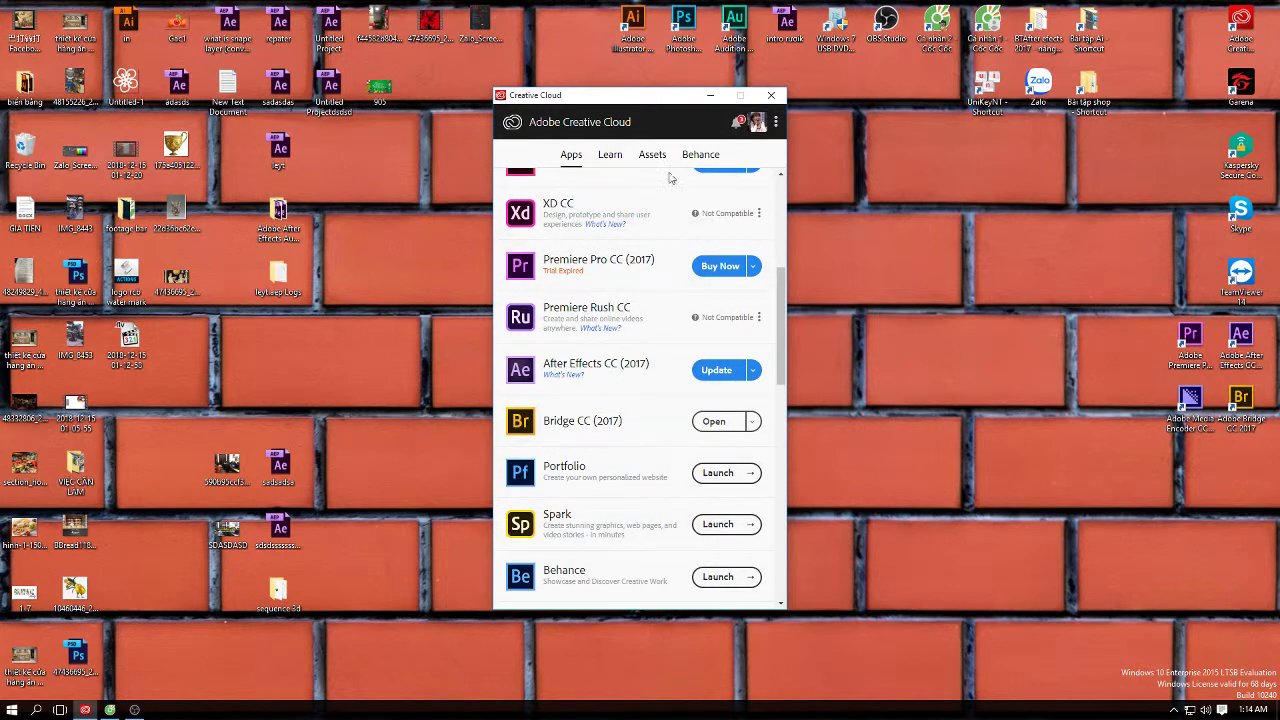
{"action": "scroll", "coordinate": [600, 290], "scroll_direction": "up", "scroll_amount": 4}
{"action": "scroll", "coordinate": [660, 320], "scroll_direction": "down", "scroll_amount": 2}
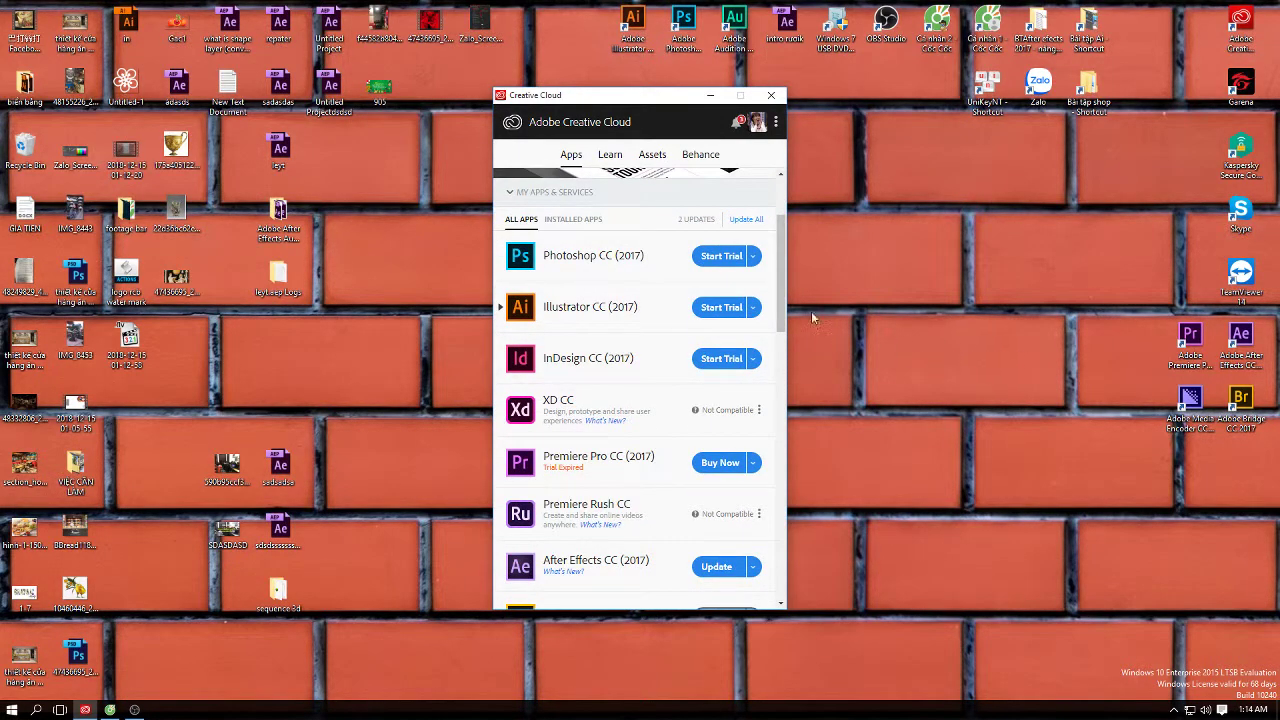
{"action": "scroll", "coordinate": [780, 260], "scroll_direction": "down", "scroll_amount": 1}
{"action": "scroll", "coordinate": [760, 270], "scroll_direction": "up", "scroll_amount": 2}
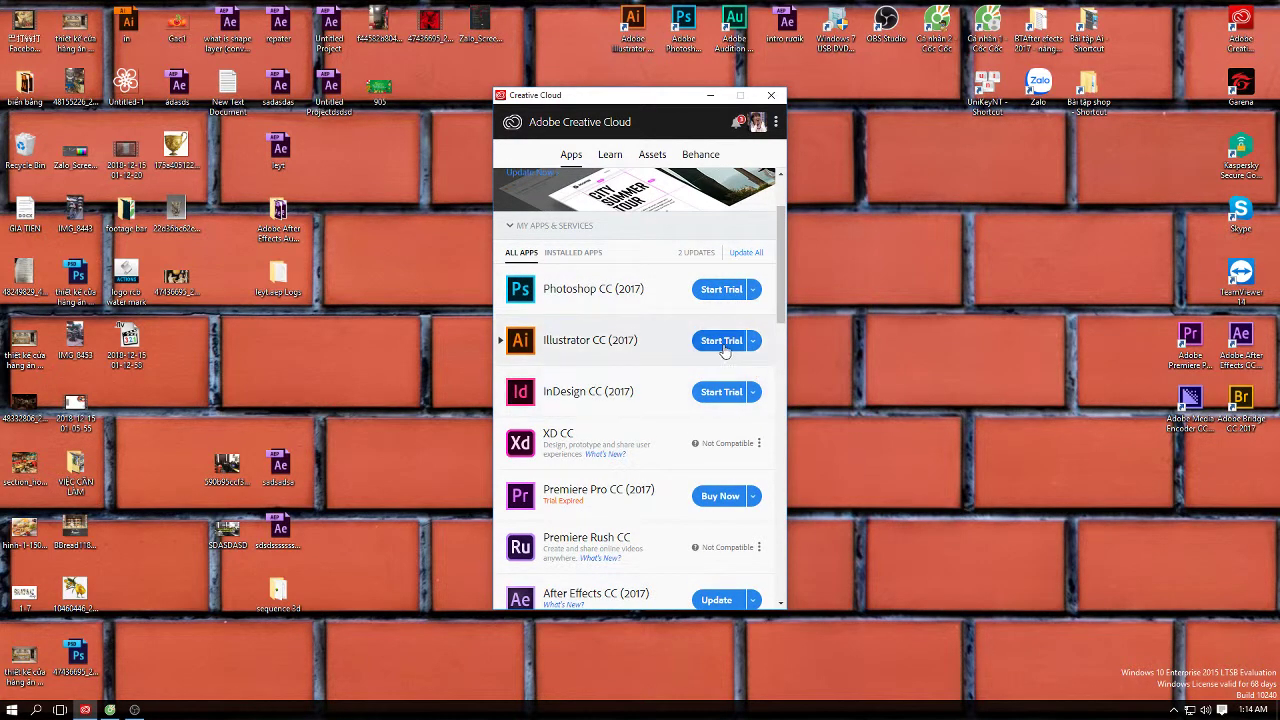
{"action": "scroll", "coordinate": [770, 320], "scroll_direction": "down", "scroll_amount": 2}
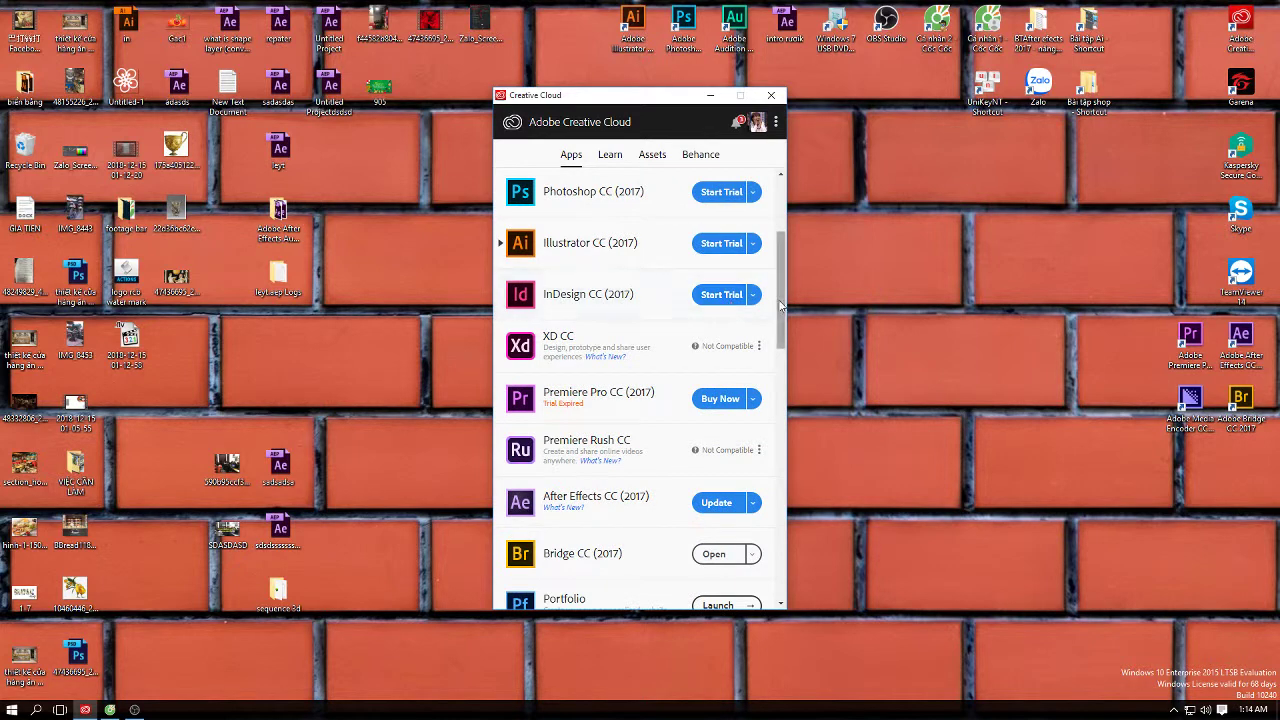
{"action": "scroll", "coordinate": [777, 320], "scroll_direction": "down", "scroll_amount": 1}
{"action": "scroll", "coordinate": [777, 320], "scroll_direction": "down", "scroll_amount": 1}
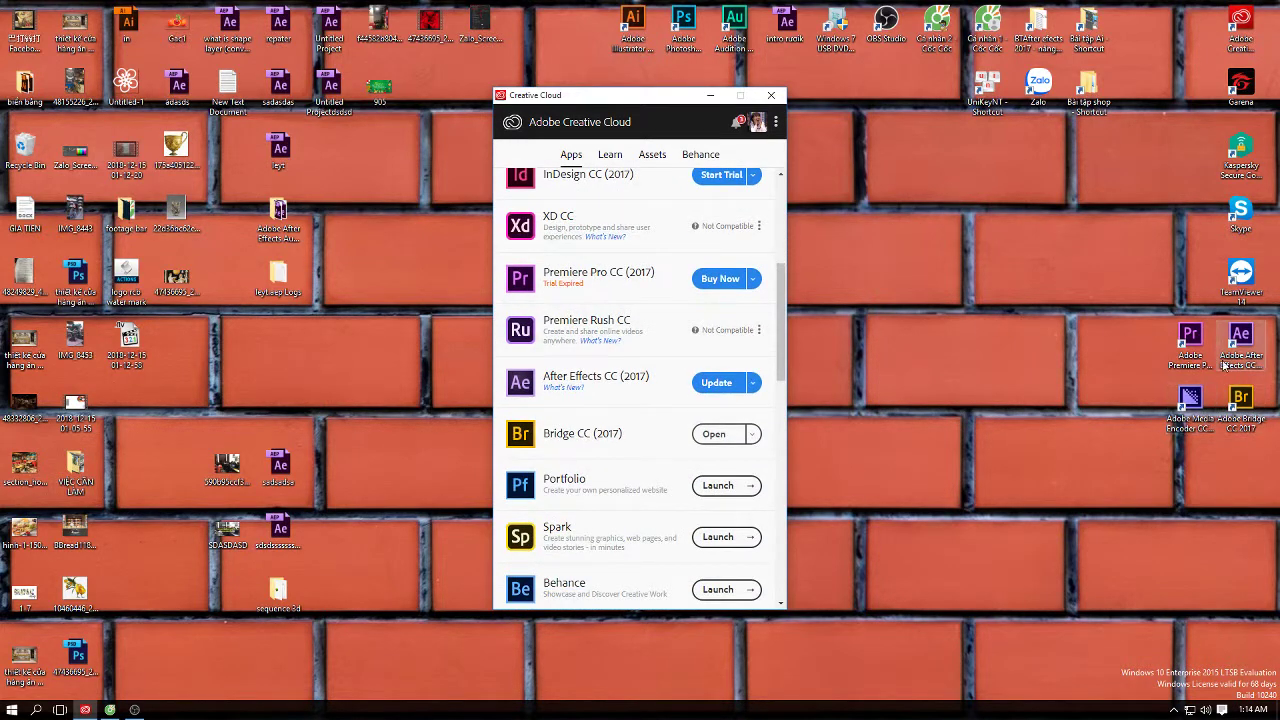
{"action": "left_click", "coordinate": [1183, 350]}
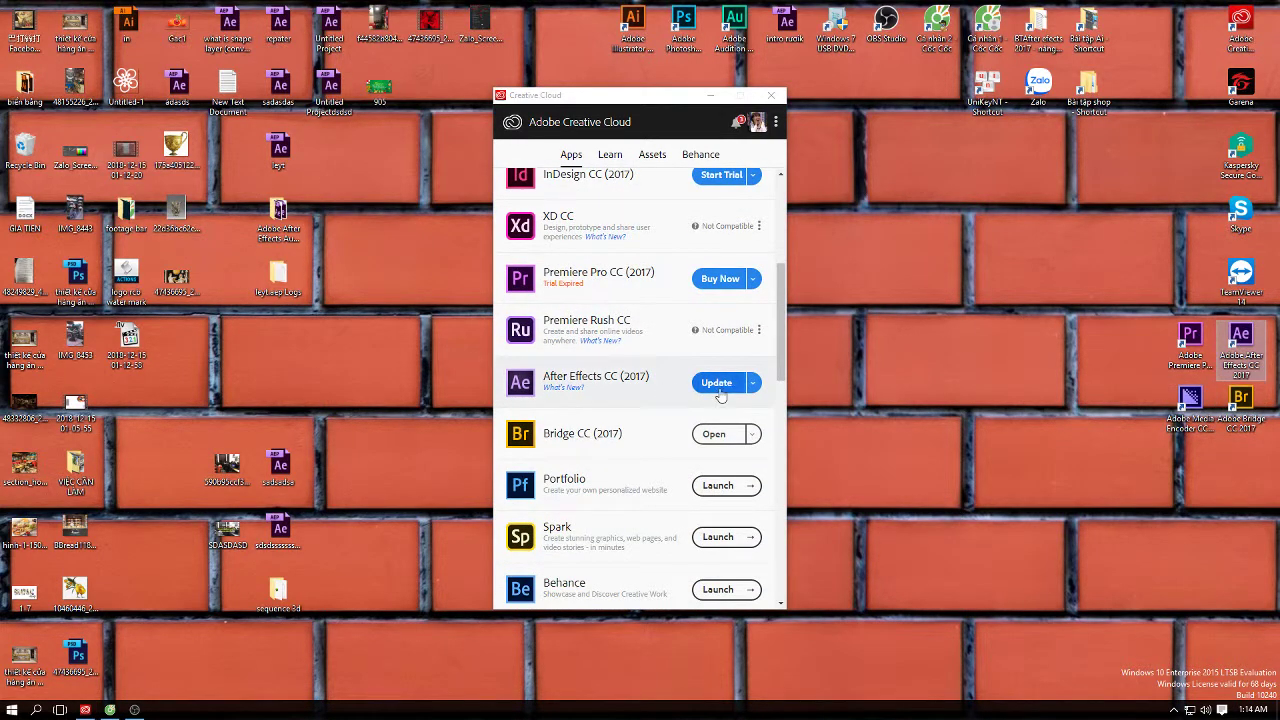
{"action": "left_click_drag", "start_coordinate": [781, 320], "coordinate": [781, 284]}
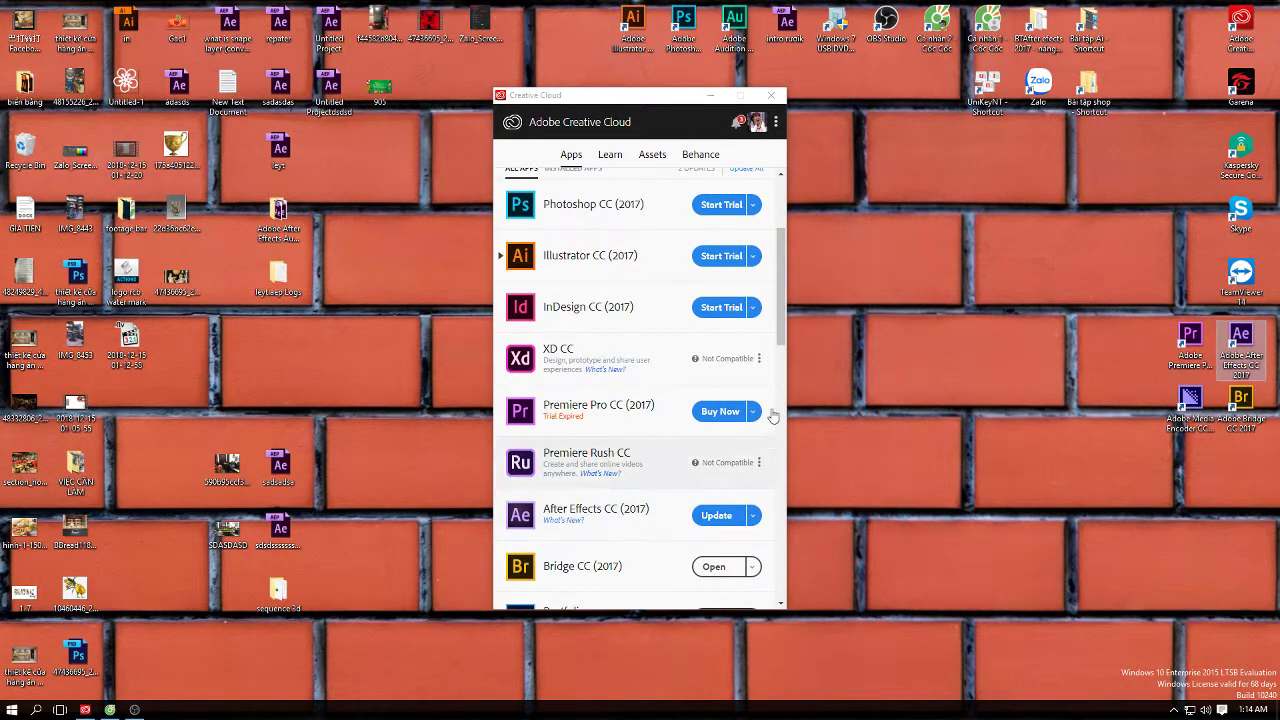
{"action": "scroll", "coordinate": [785, 333], "scroll_direction": "up", "scroll_amount": 3}
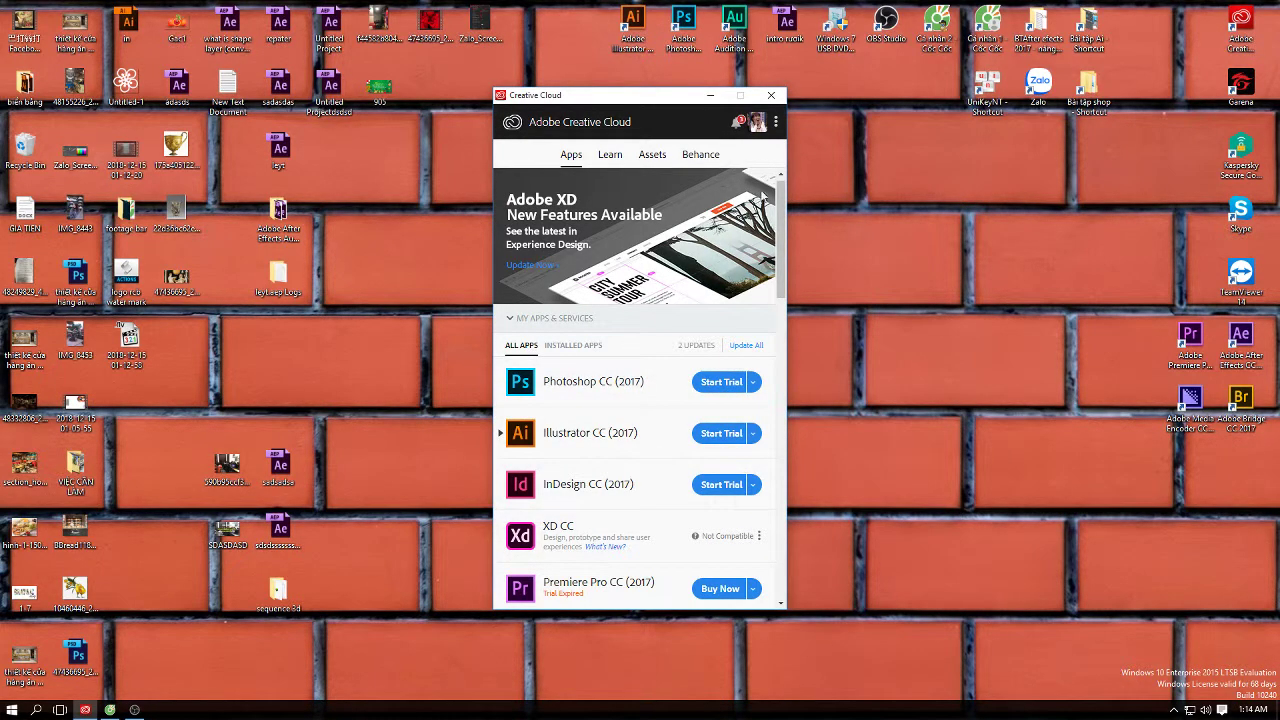
View the signed-in account's details in Creative Cloud and the web apps and services list on the Adobe site
{"action": "left_click", "coordinate": [775, 122]}
{"action": "left_click", "coordinate": [756, 124]}
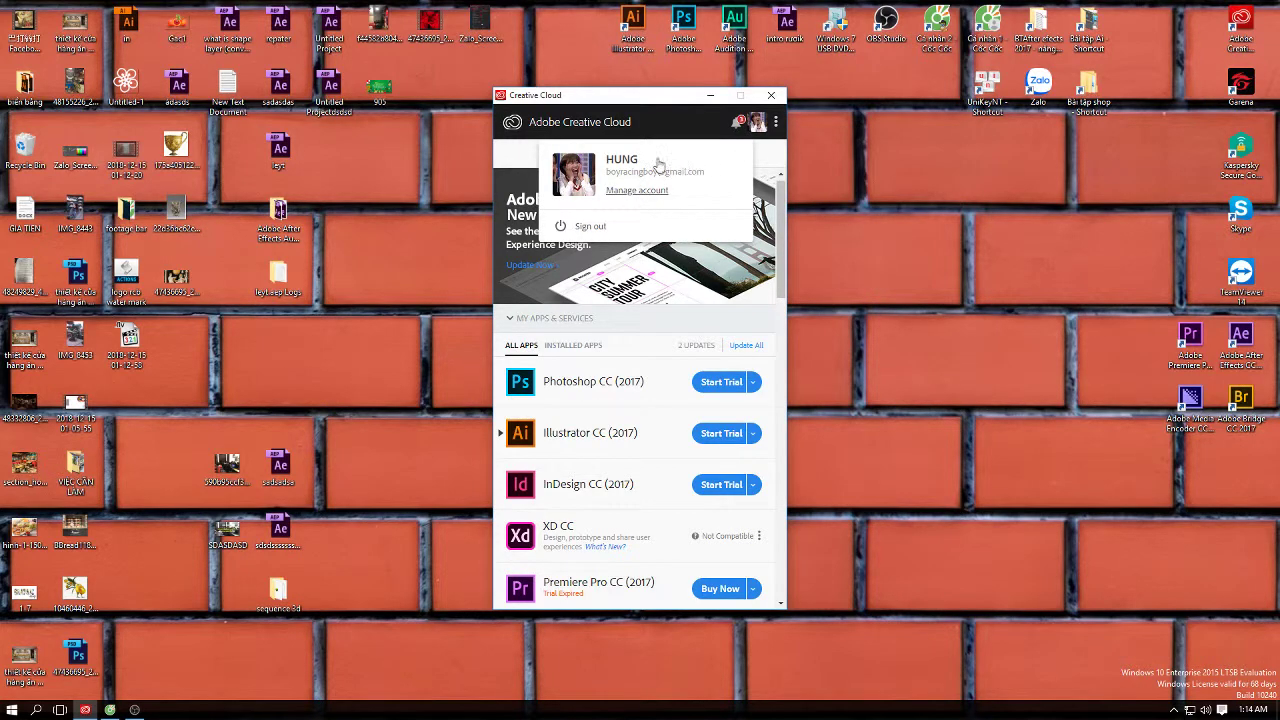
{"action": "left_click", "coordinate": [626, 189]}
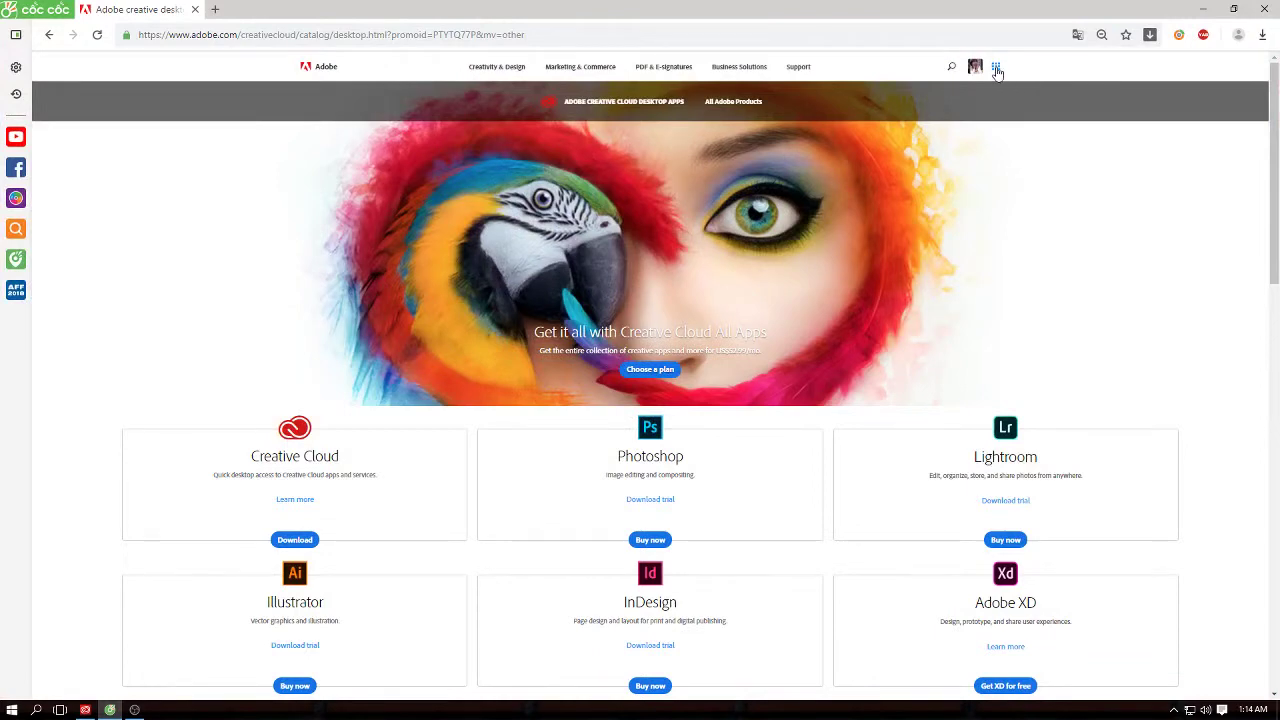
{"action": "left_click", "coordinate": [996, 68]}
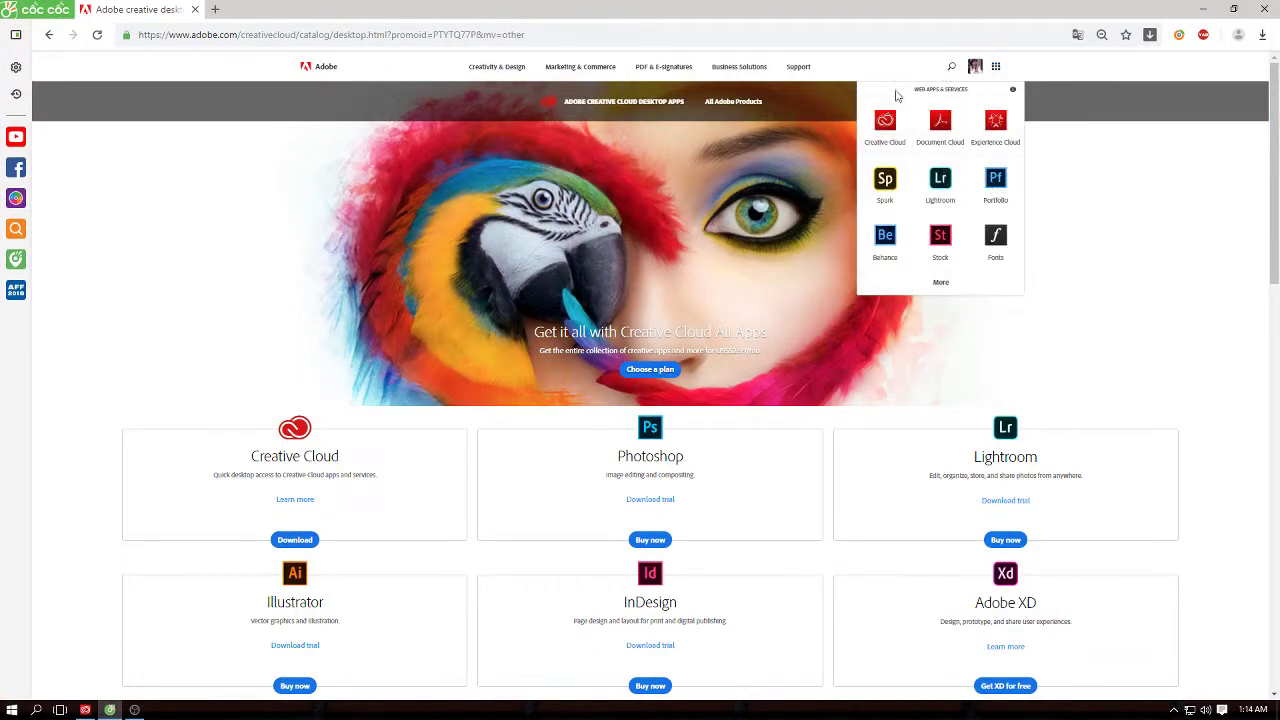
{"action": "left_click", "coordinate": [1107, 287]}
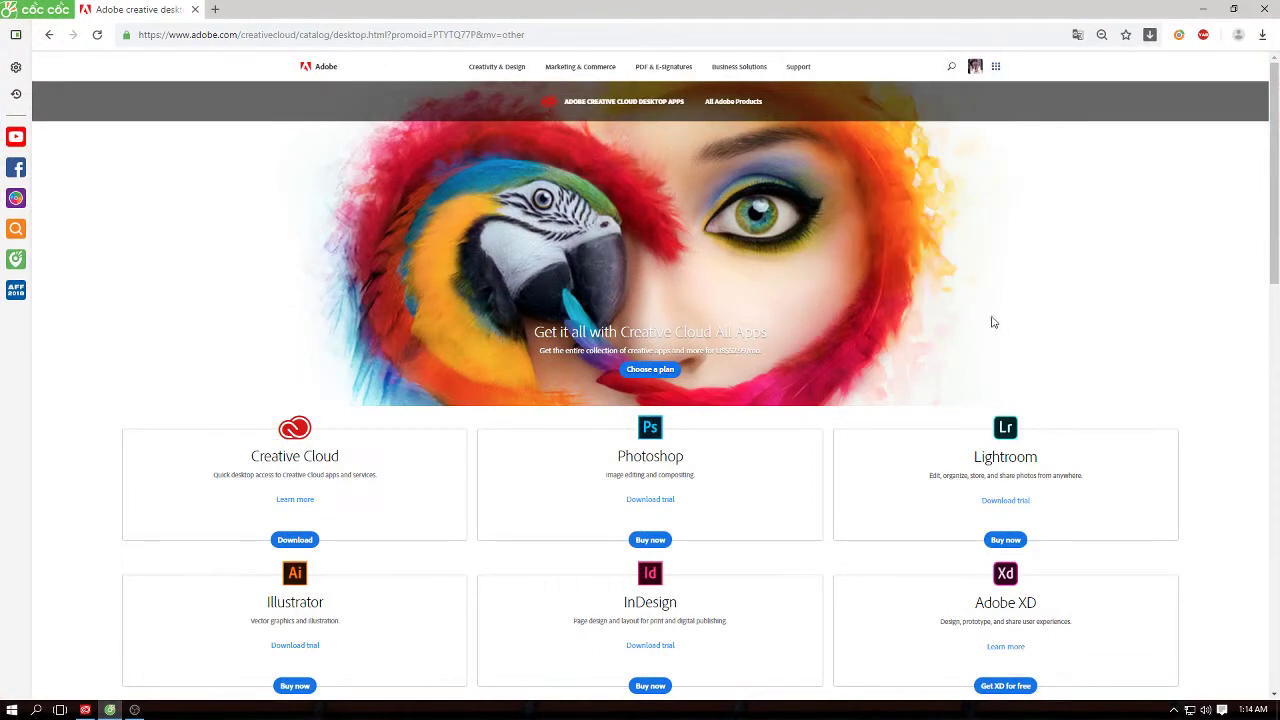
{"action": "left_click", "coordinate": [1203, 9]}
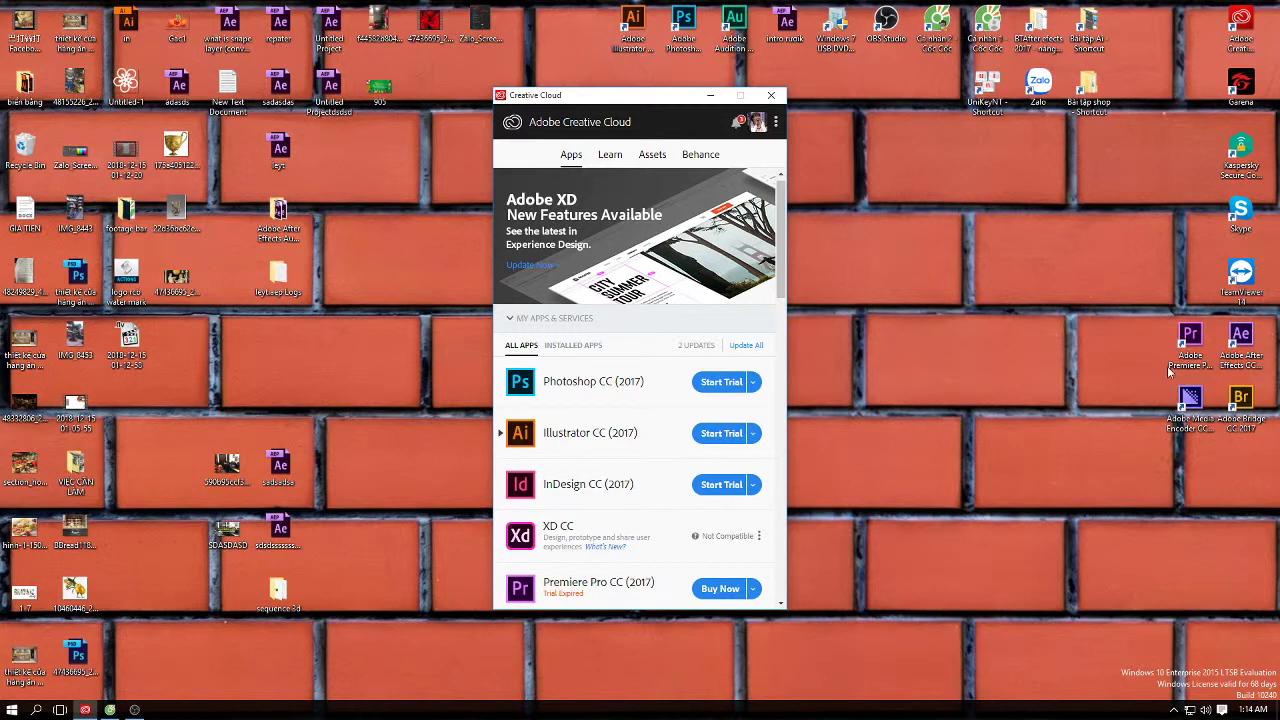
{"action": "left_click", "coordinate": [1208, 350]}
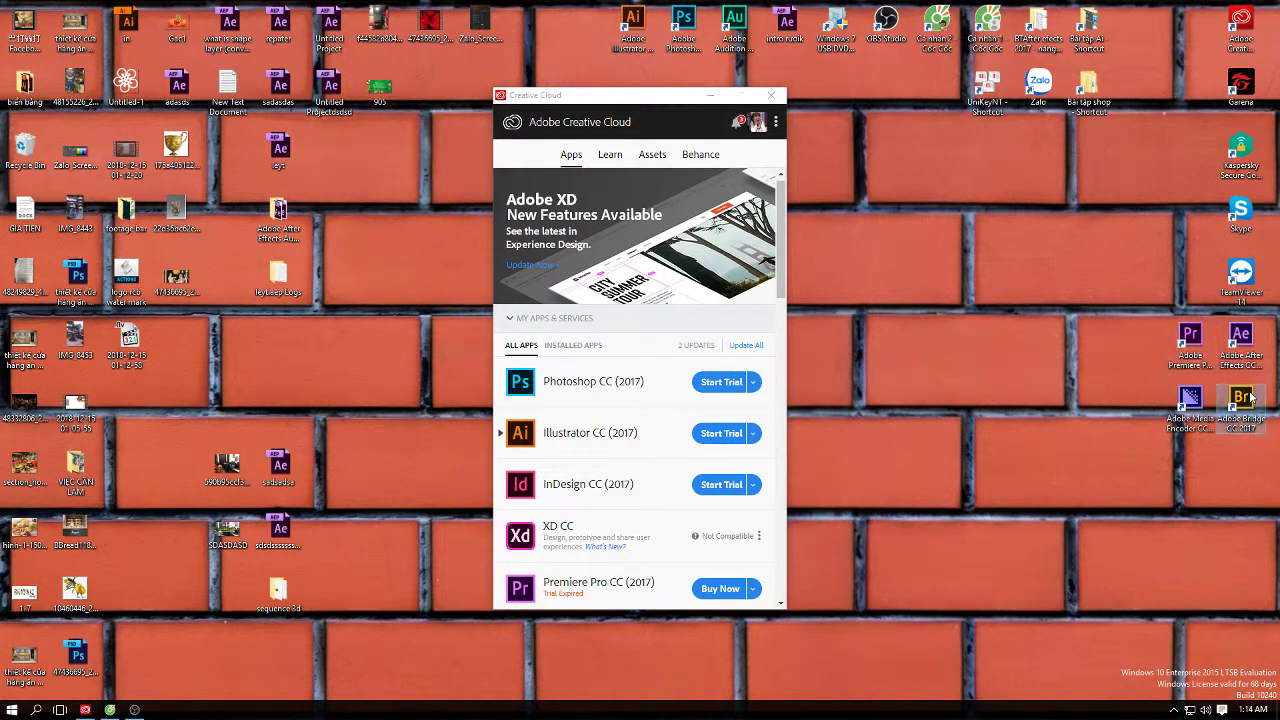
{"action": "left_click", "coordinate": [1240, 338]}
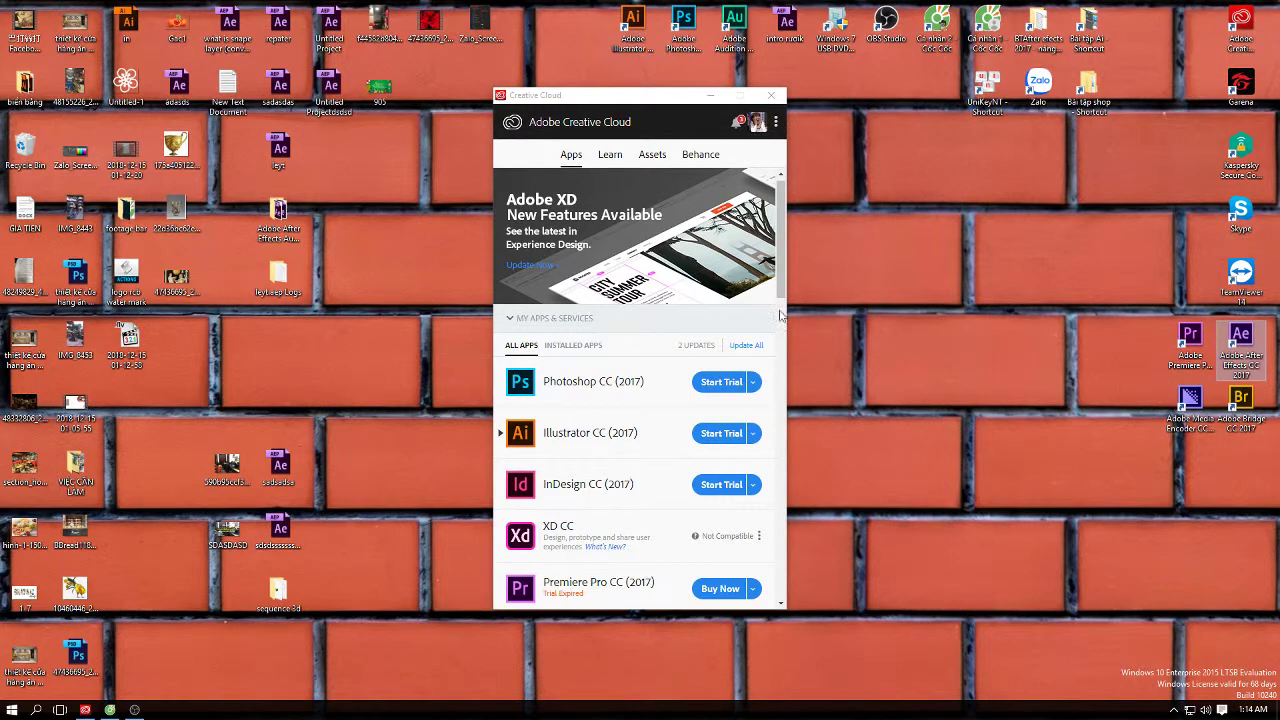
{"action": "left_click", "coordinate": [784, 180]}
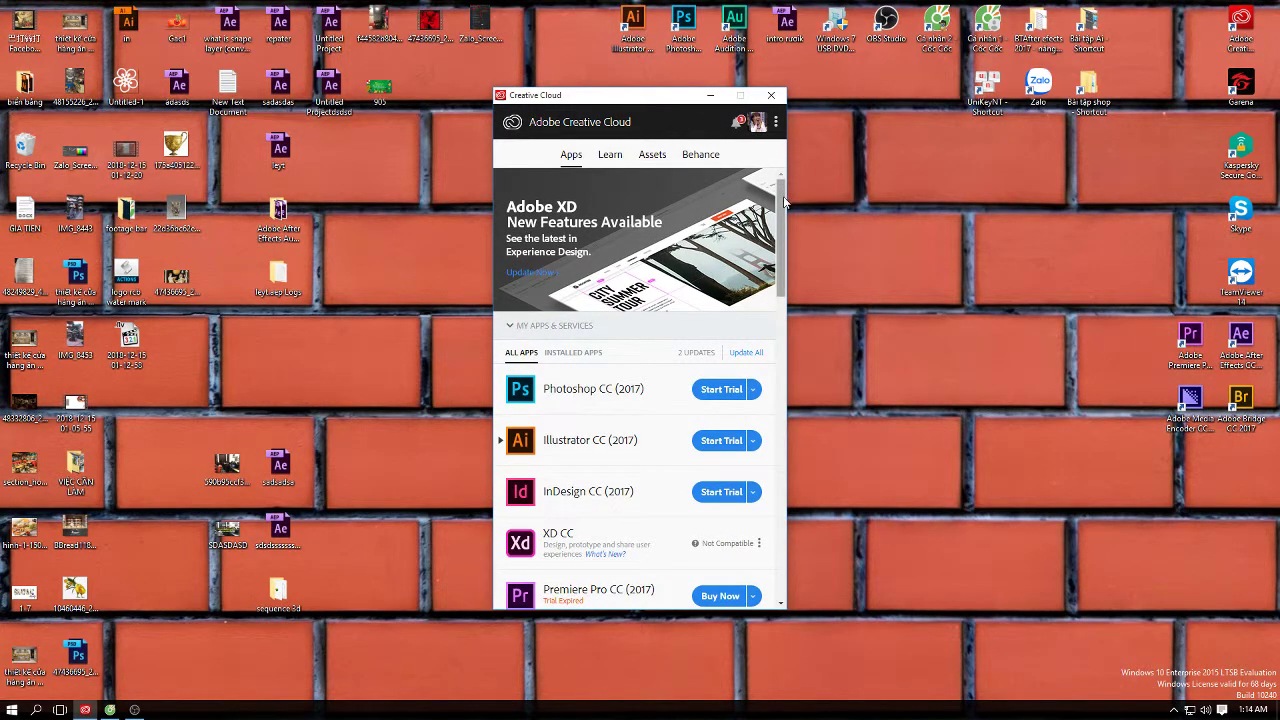
{"action": "scroll", "coordinate": [790, 250], "scroll_direction": "down", "scroll_amount": 2}
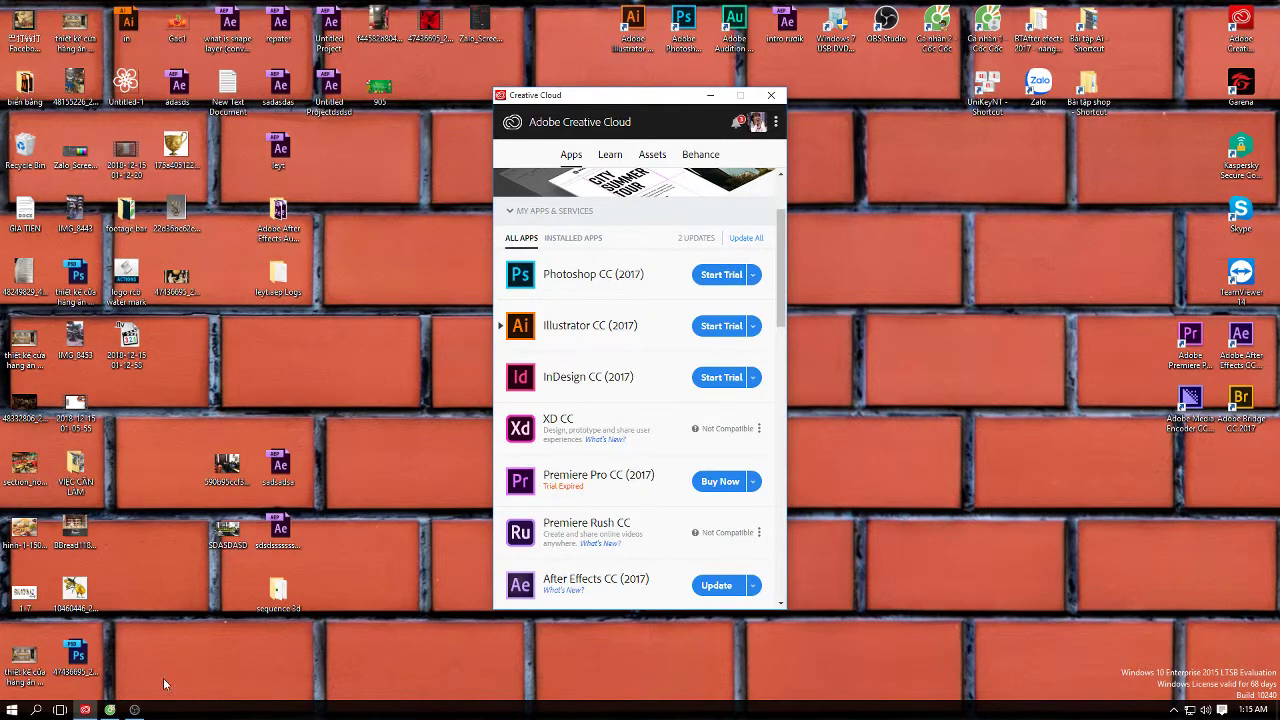
Open the ADOBE folder on the SETUP- GAME (G:) drive under SET- UP, PHẦN MỀM DESIGN in File Explorer
{"action": "left_click", "coordinate": [252, 638]}
{"action": "key", "text": "super+e"}
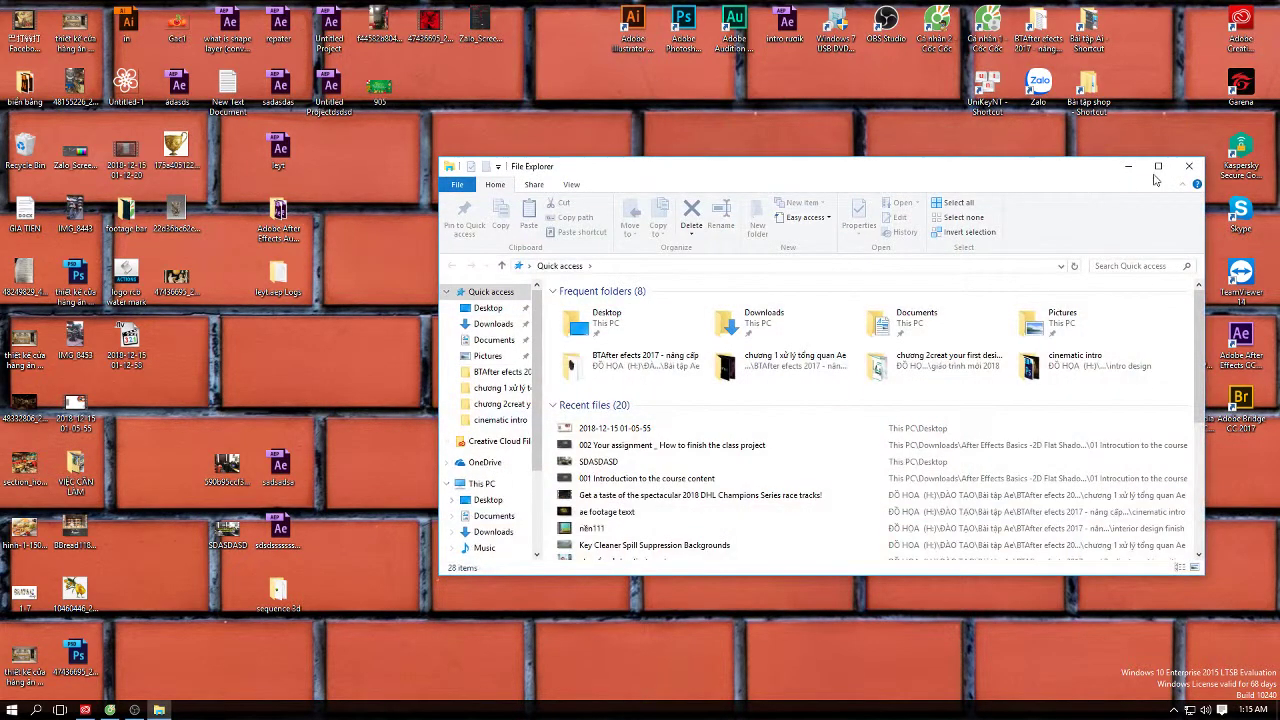
{"action": "left_click", "coordinate": [1158, 166]}
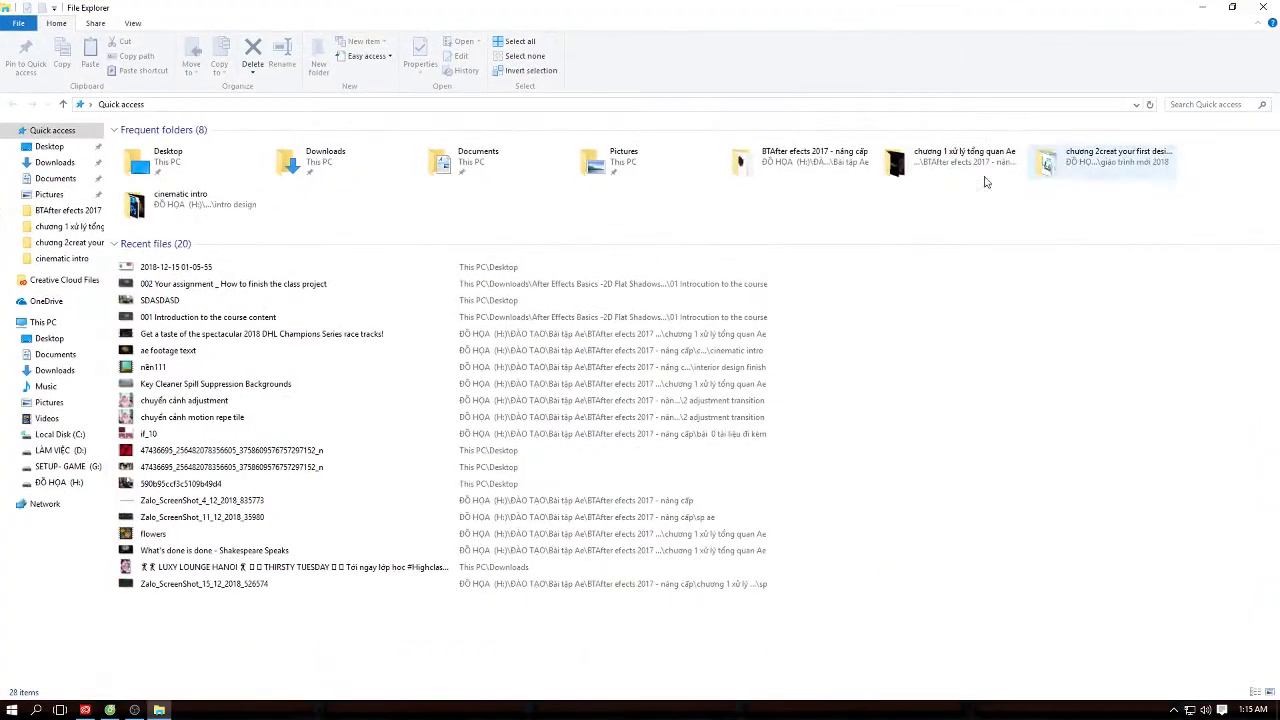
{"action": "left_click", "coordinate": [38, 322]}
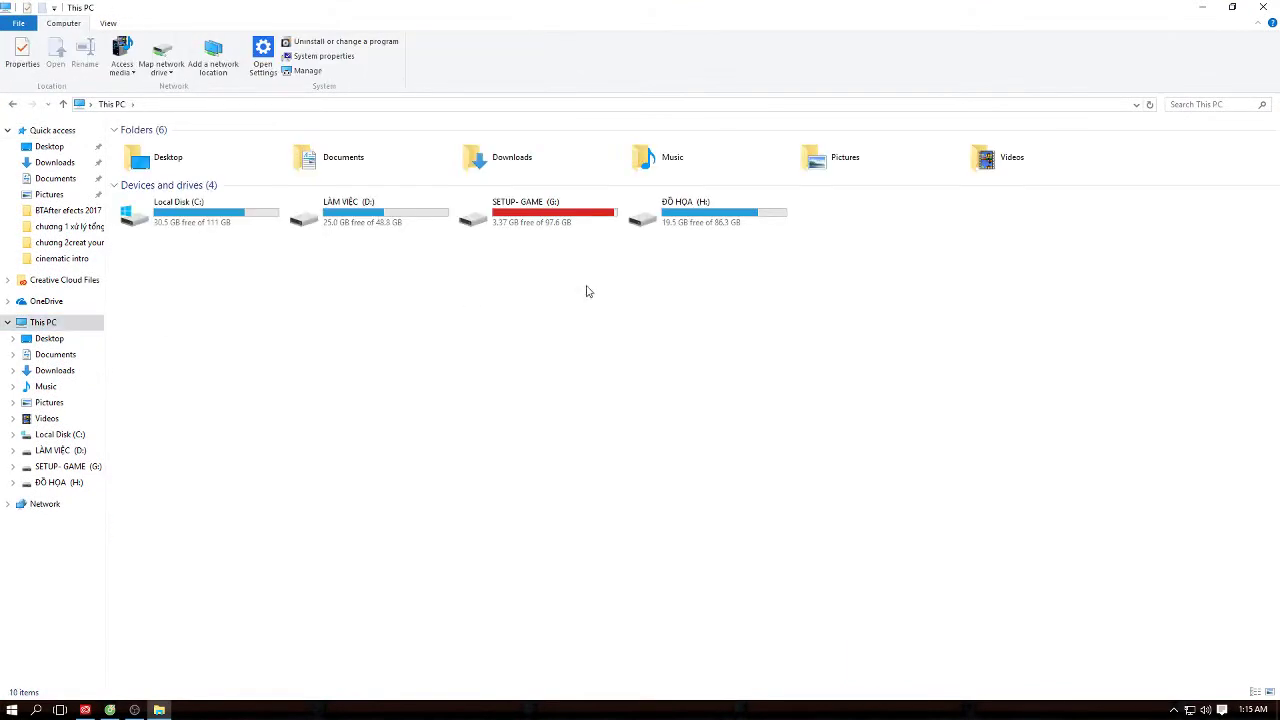
{"action": "double_click", "coordinate": [490, 226]}
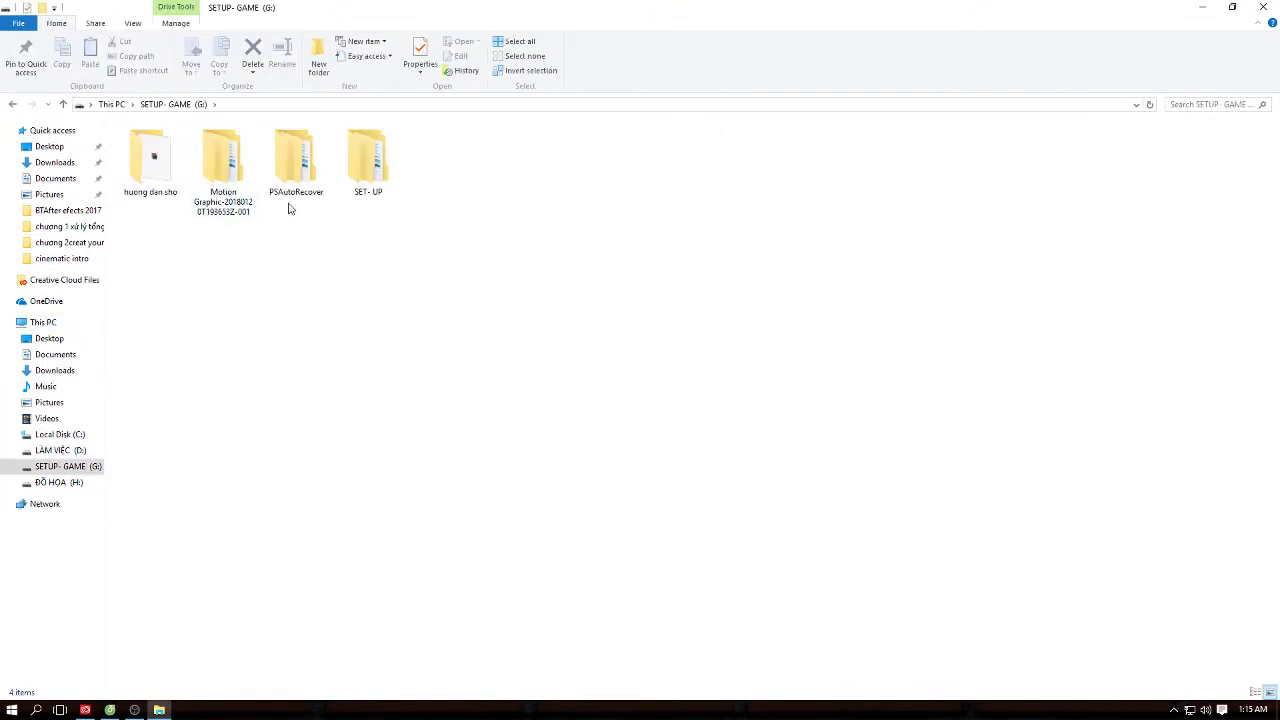
{"action": "double_click", "coordinate": [376, 162]}
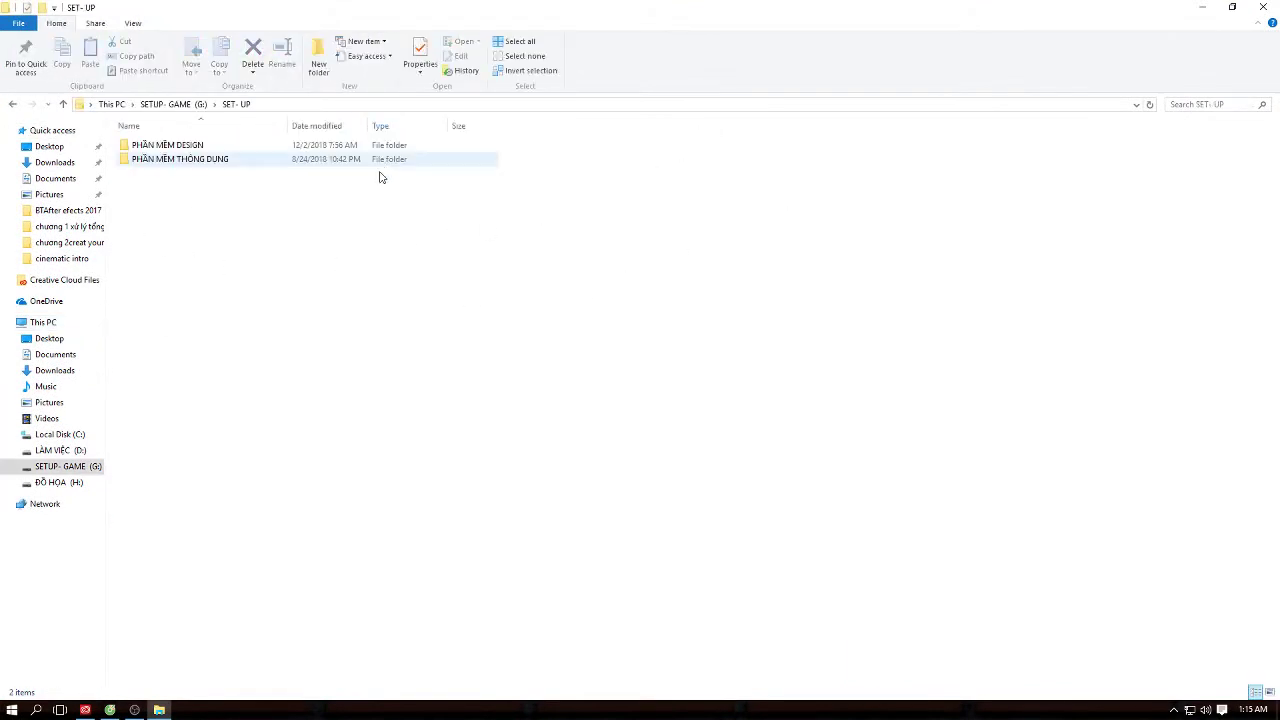
{"action": "double_click", "coordinate": [192, 146]}
{"action": "double_click", "coordinate": [198, 147]}
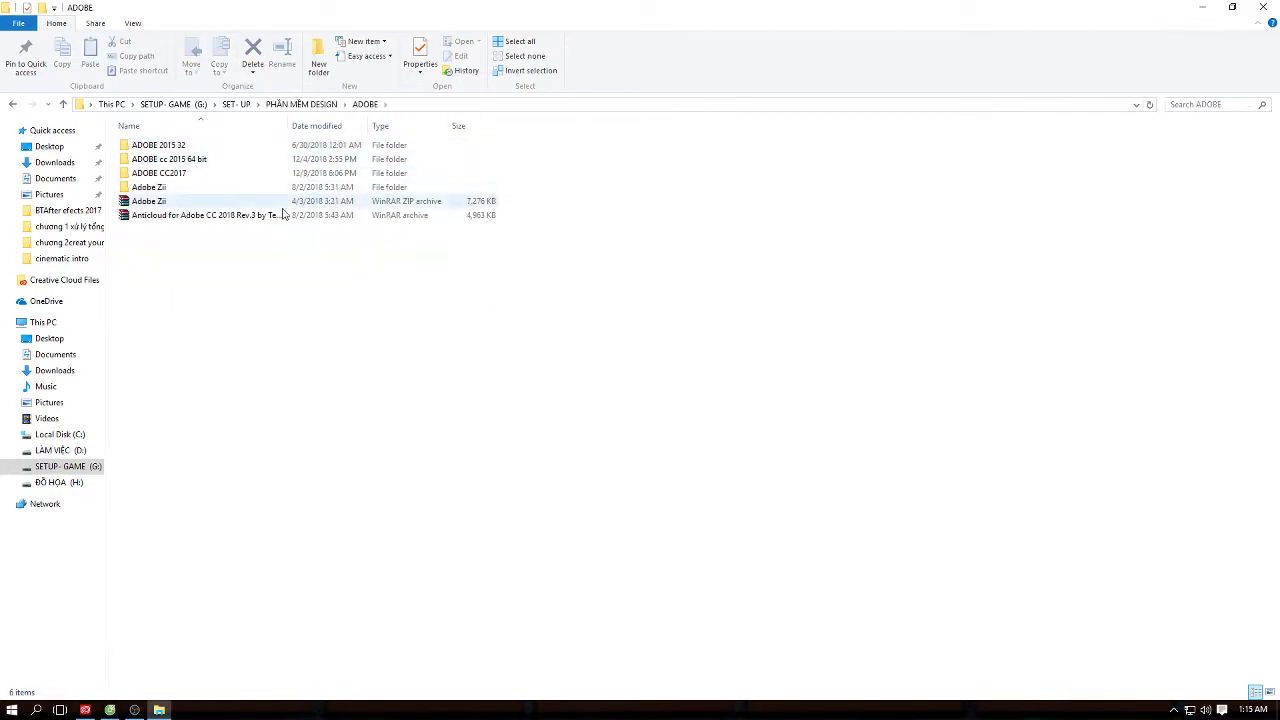
Examine the Adobe 2015 and CC2017 version folders and the archives in the ADOBE folder
{"action": "left_click", "coordinate": [203, 166]}
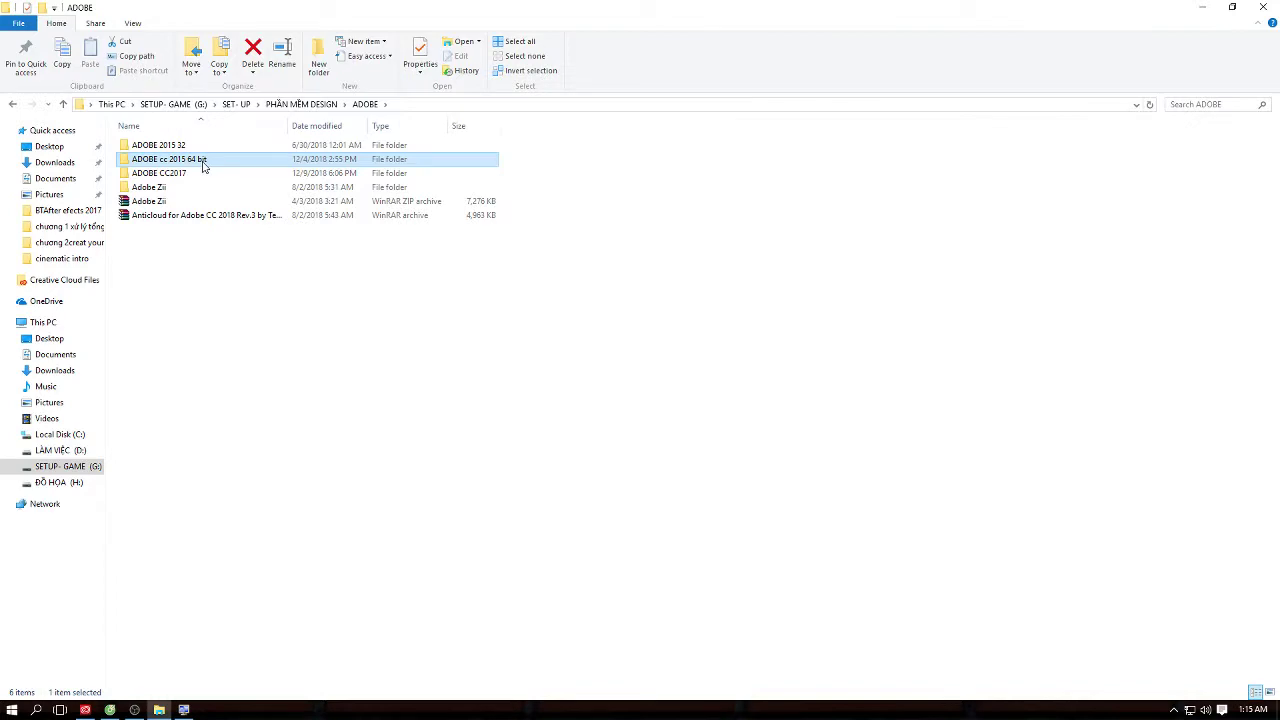
{"action": "key", "text": "Down"}
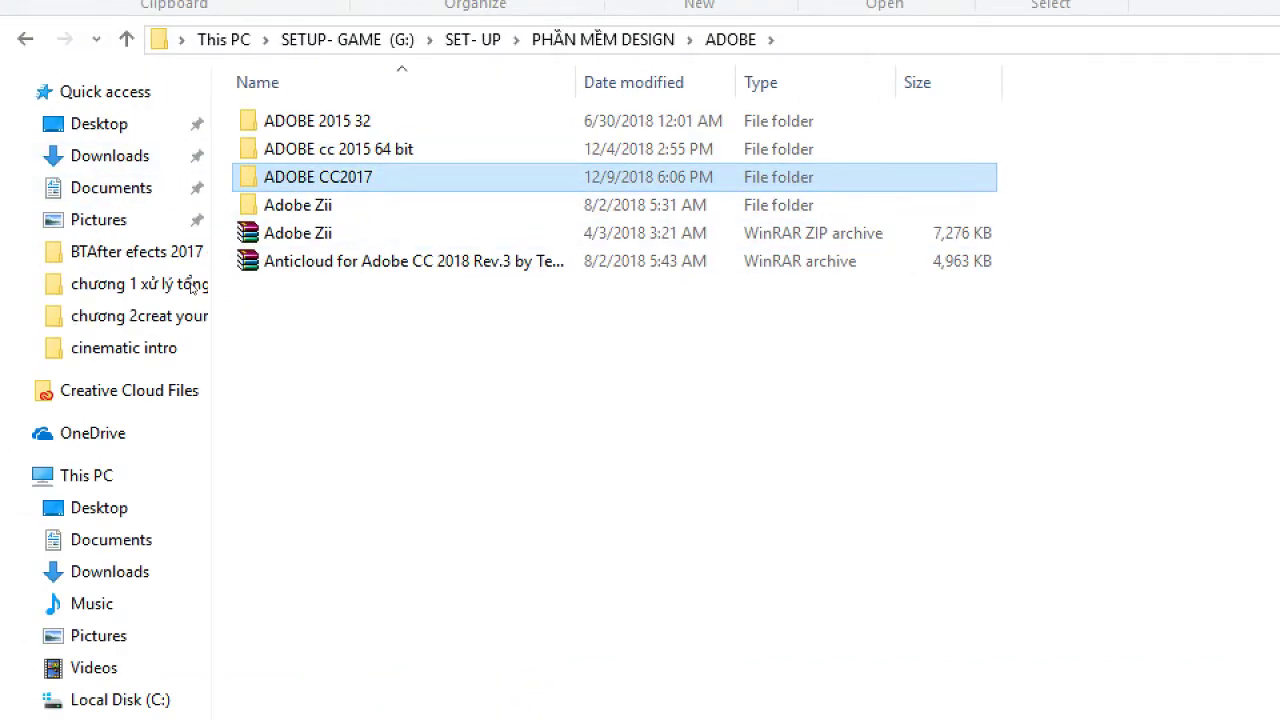
{"action": "key", "text": "ctrl+space"}
{"action": "key", "text": "End"}
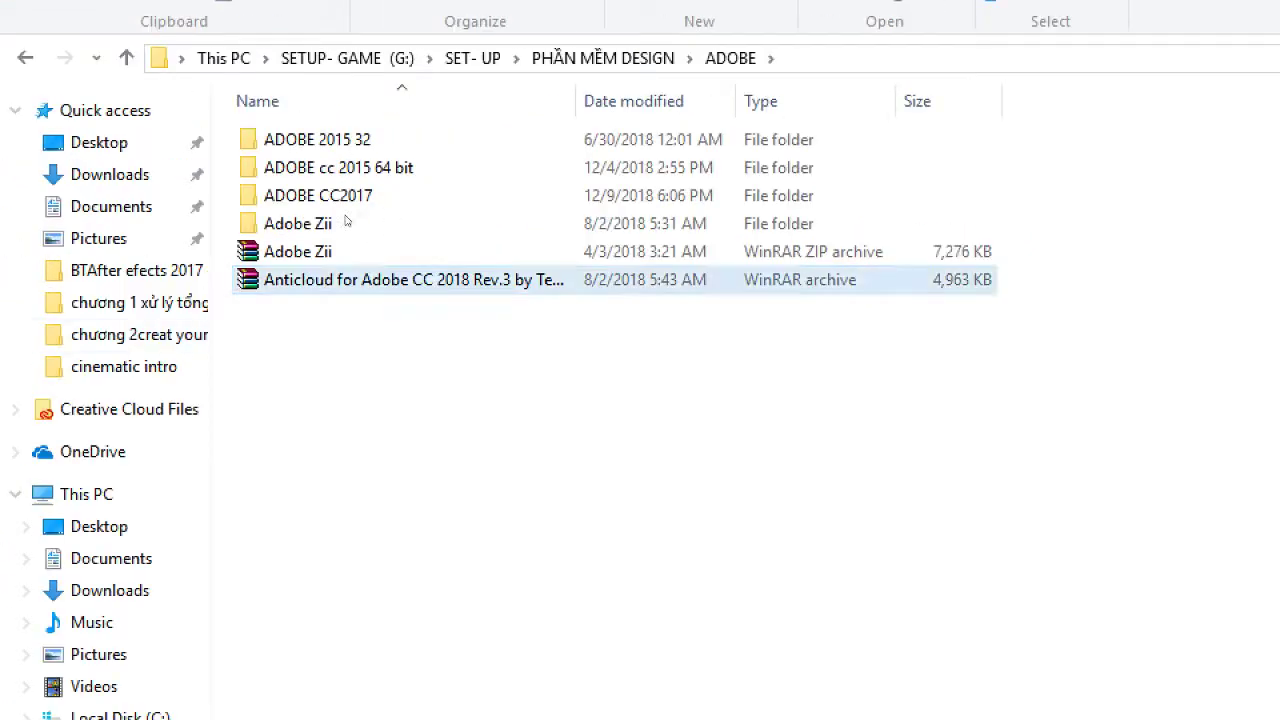
Open the Patcher v2.0 subfolder inside ADOBE CC2017 and select the Patch.v2.0 application
{"action": "left_click", "coordinate": [288, 281]}
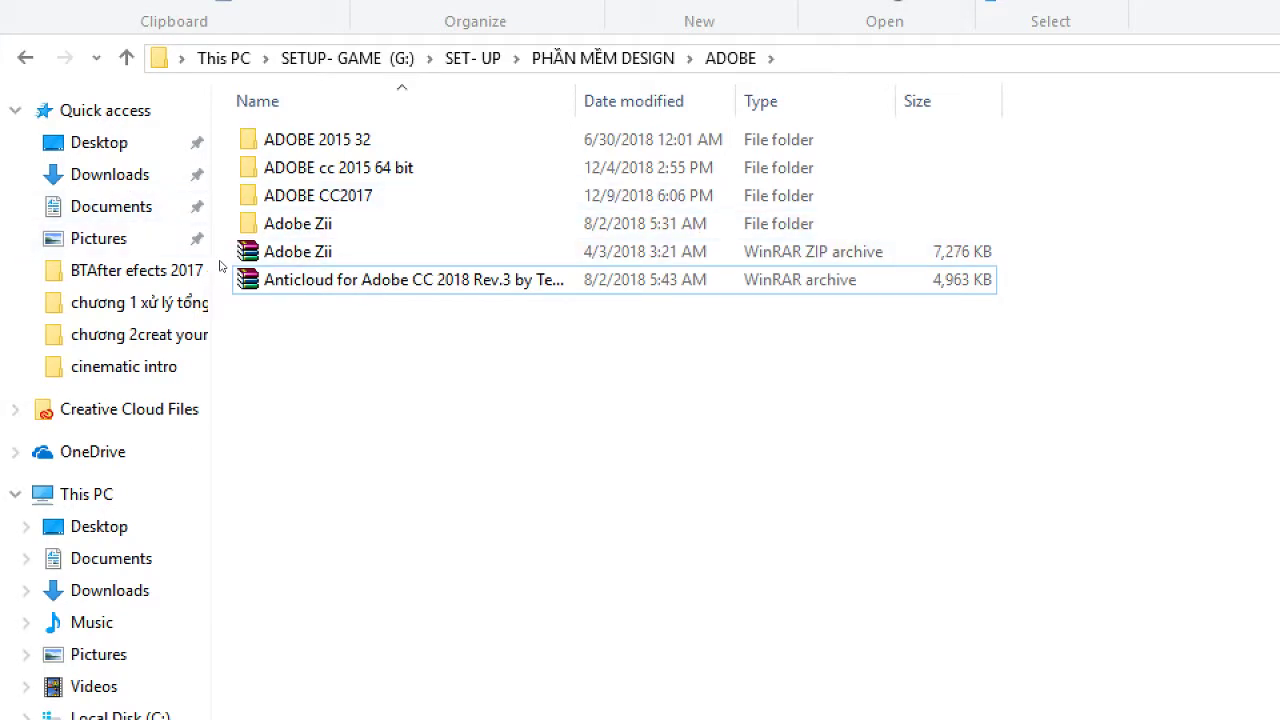
{"action": "key", "text": "Return"}
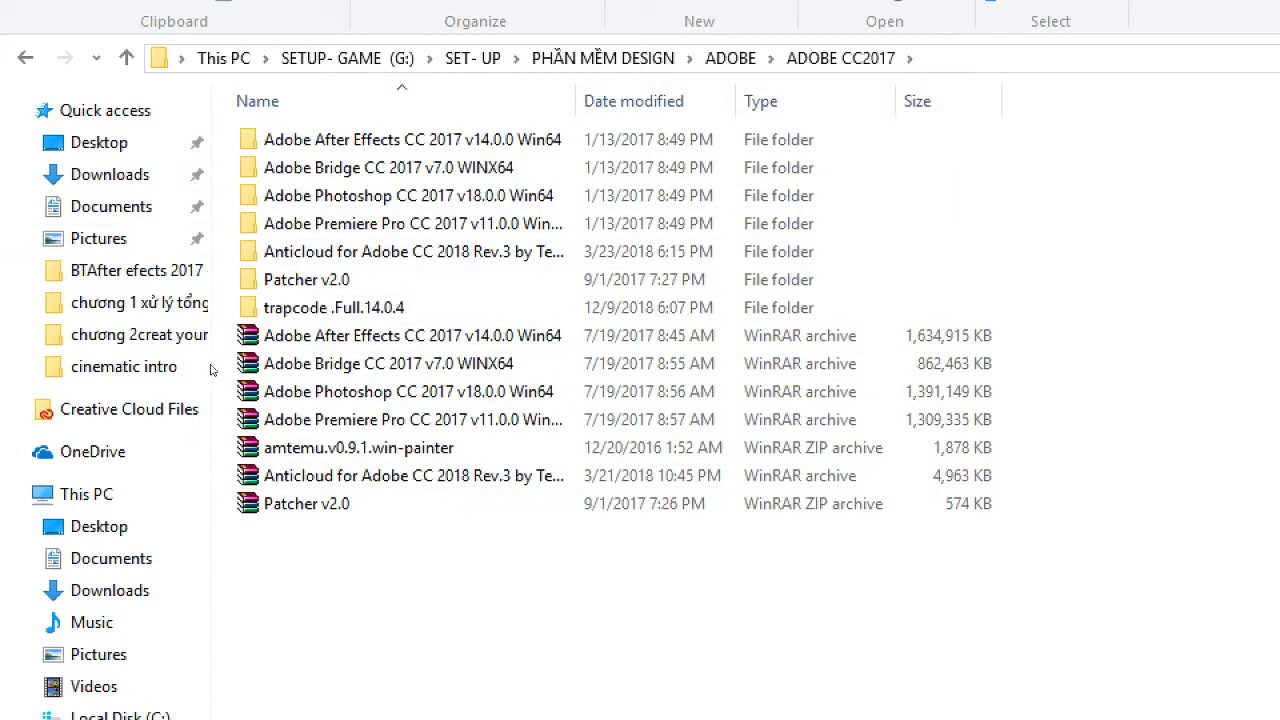
{"action": "key", "text": "t"}
{"action": "key", "text": "Up"}
{"action": "key", "text": "Return"}
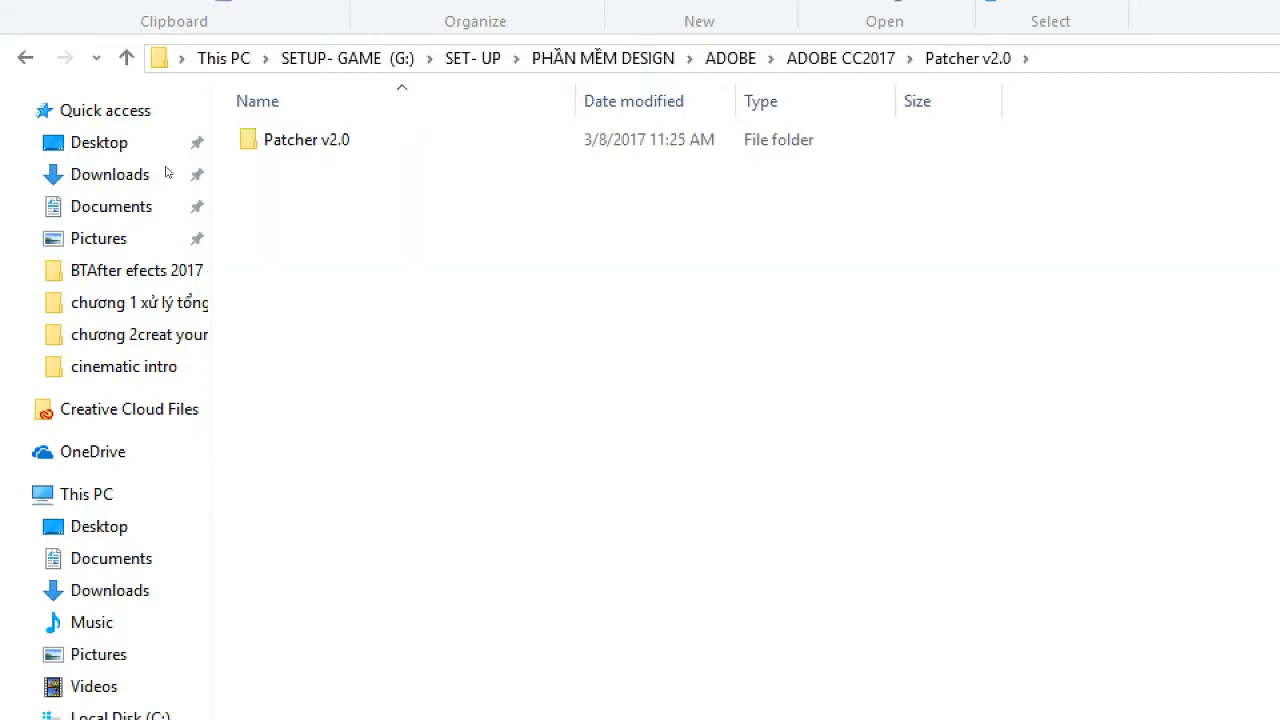
{"action": "key", "text": "Return"}
{"action": "key", "text": "p"}
{"action": "key", "text": "Down"}
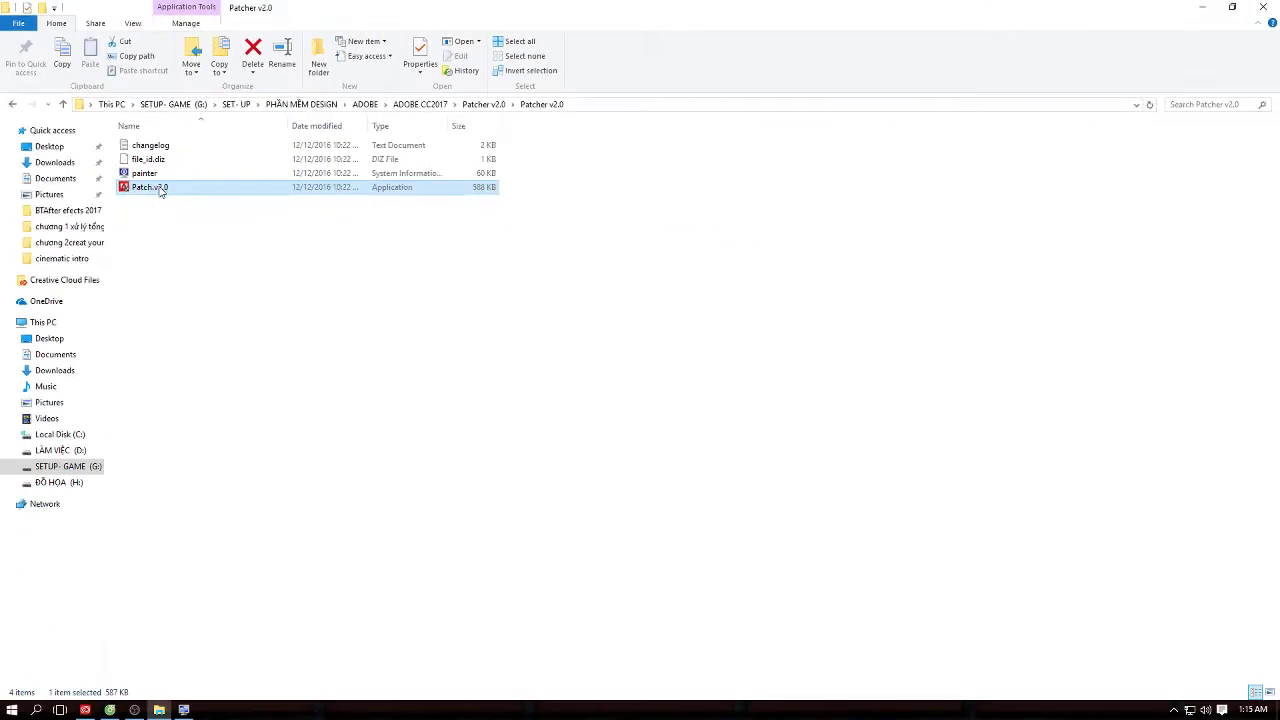
Exit the green-icon background app in the system tray and launch Patch.v2.0
{"action": "left_click", "coordinate": [1175, 710]}
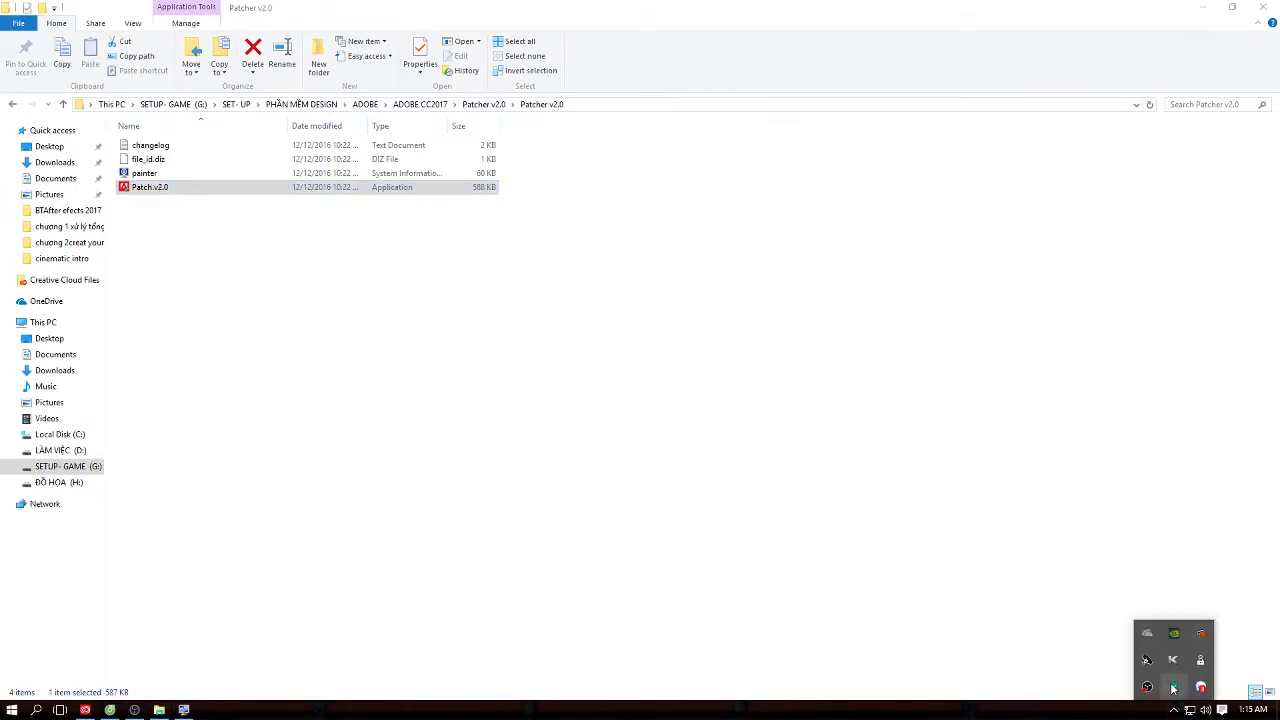
{"action": "right_click", "coordinate": [1180, 689]}
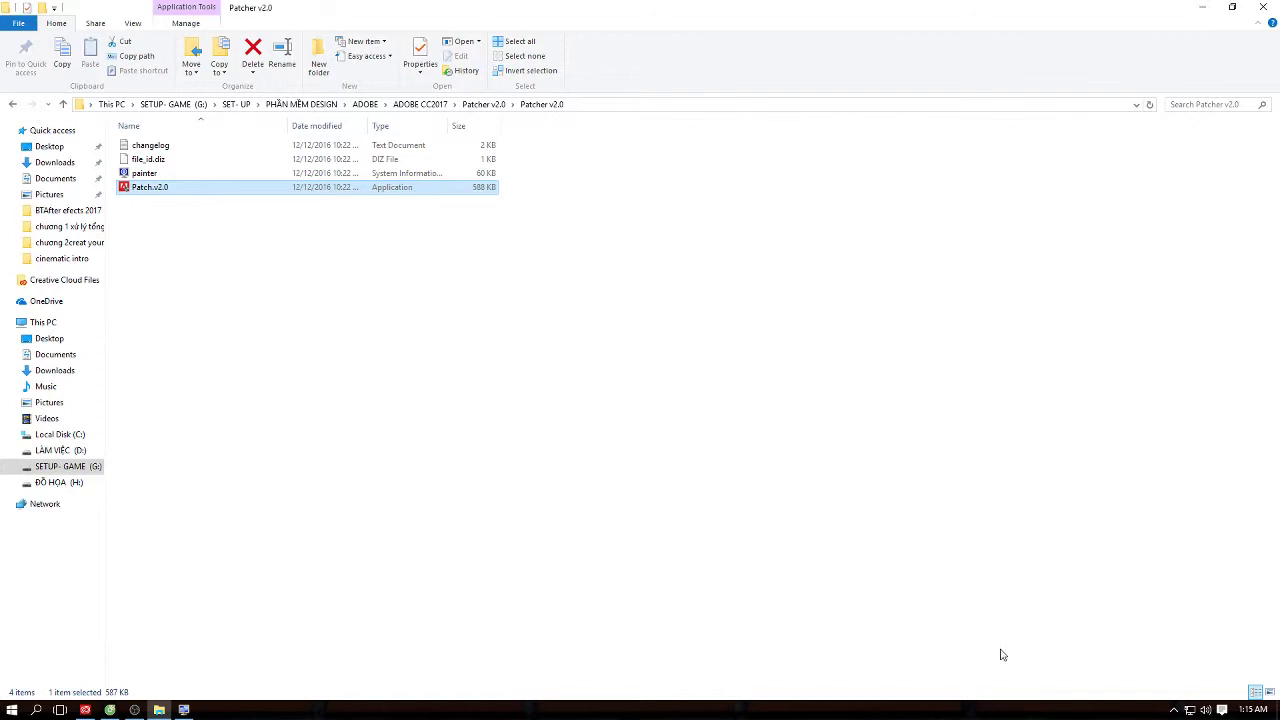
{"action": "left_click", "coordinate": [1155, 710]}
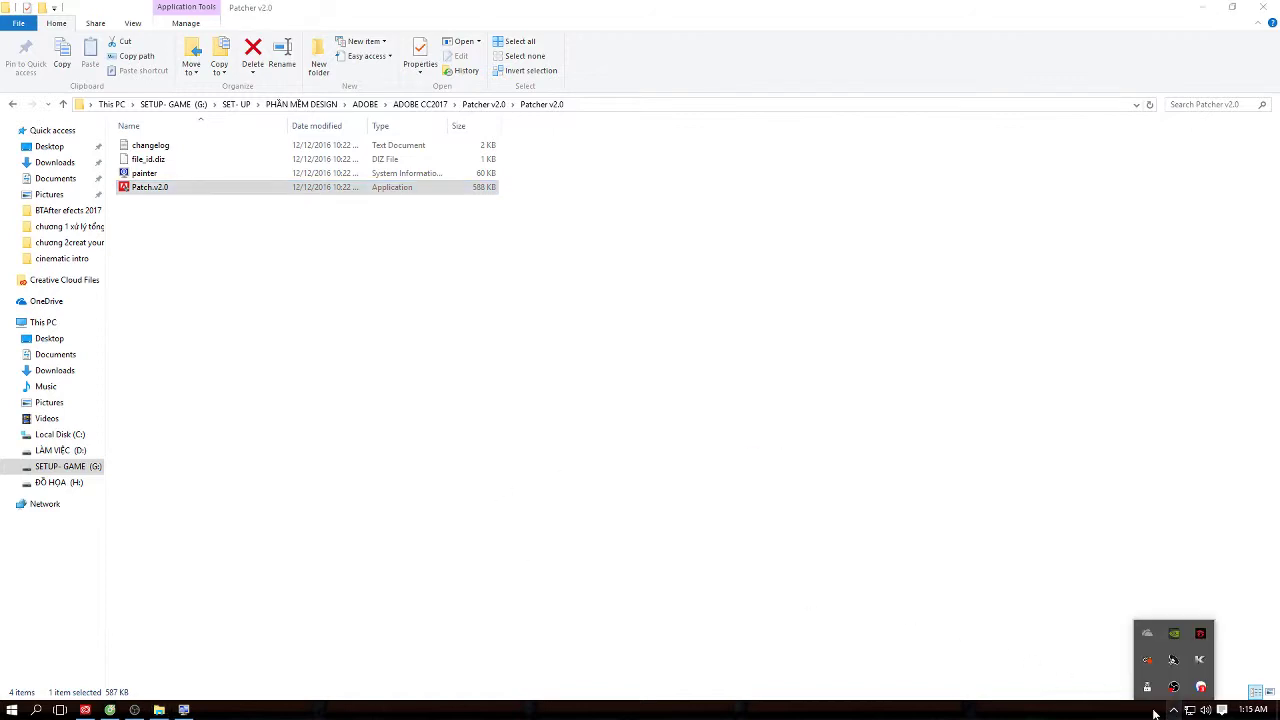
{"action": "left_click", "coordinate": [735, 578]}
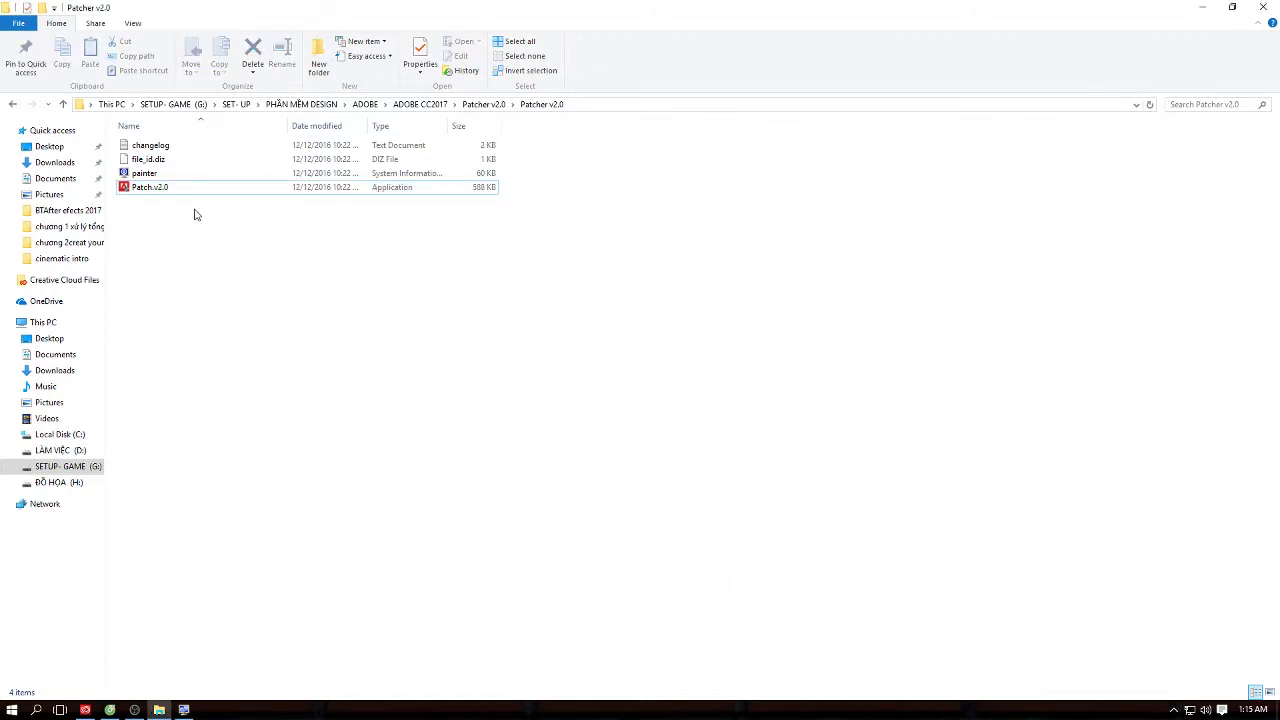
{"action": "double_click", "coordinate": [164, 188]}
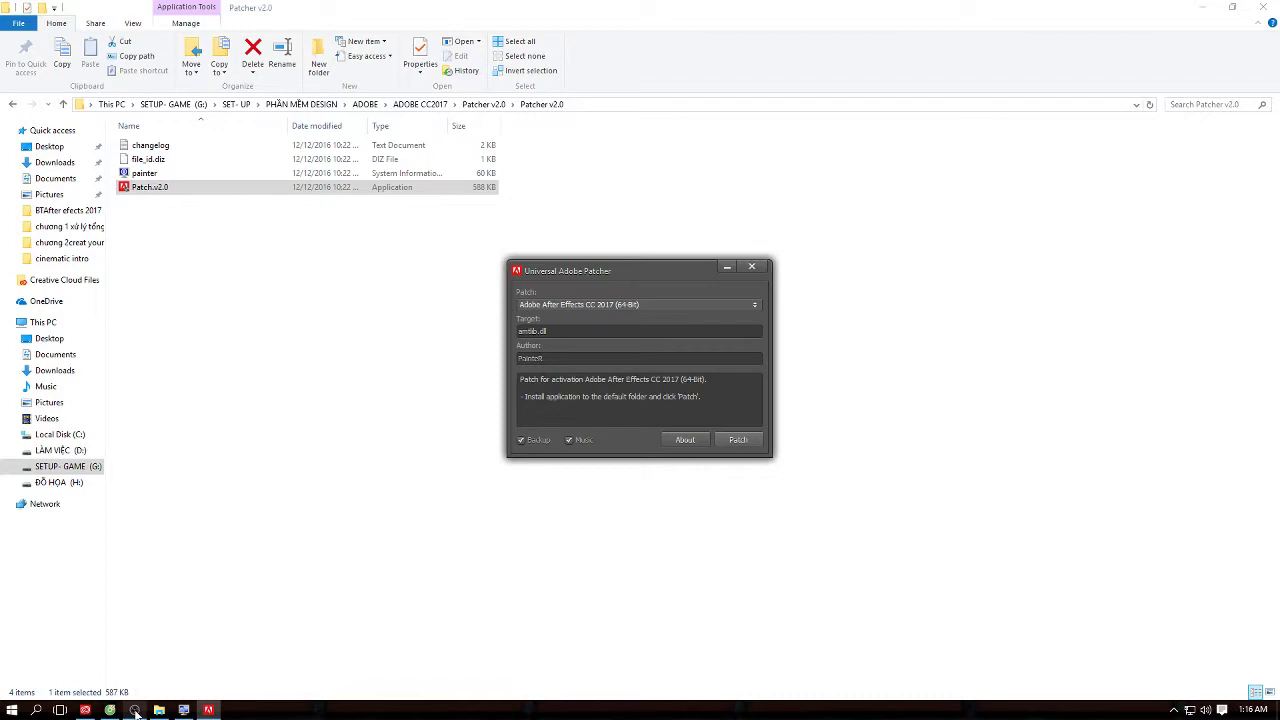
Switch to OBS Studio, try the Mic/Aux level at -19.7 dB and lower it back to minimum
{"action": "left_click", "coordinate": [134, 710]}
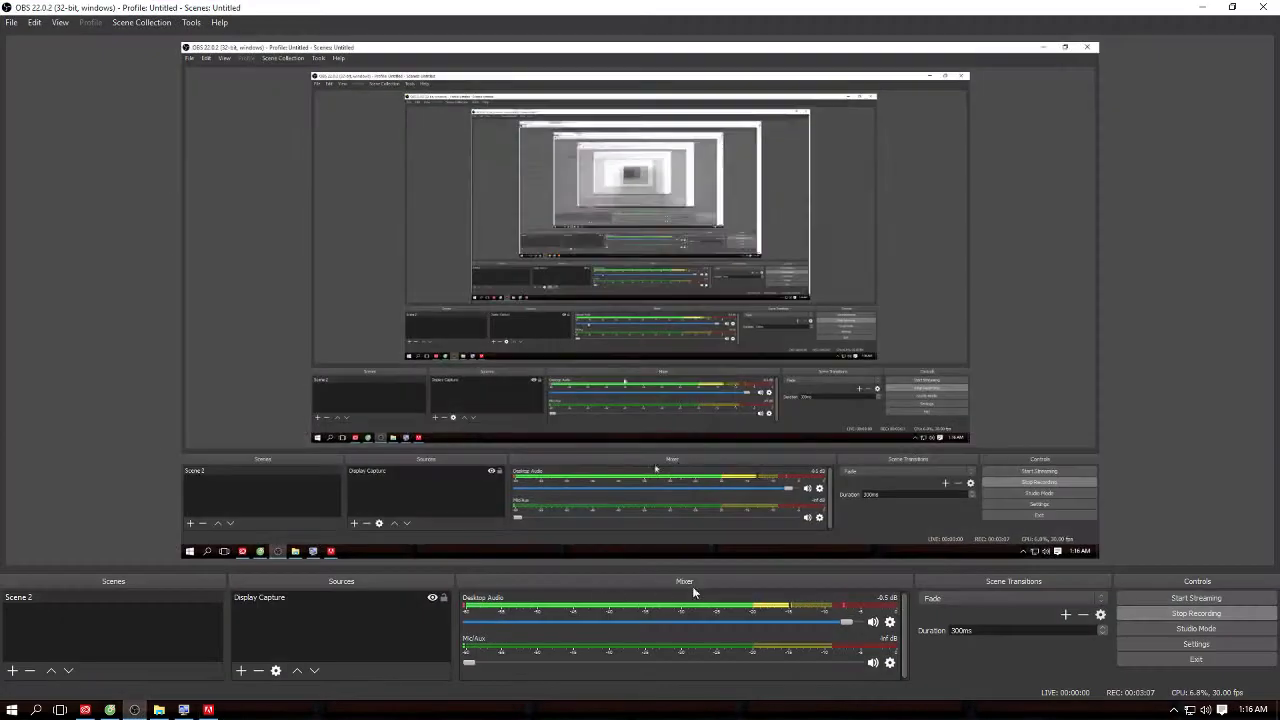
{"action": "left_click_drag", "start_coordinate": [466, 663], "coordinate": [651, 663]}
{"action": "left_click", "coordinate": [208, 710]}
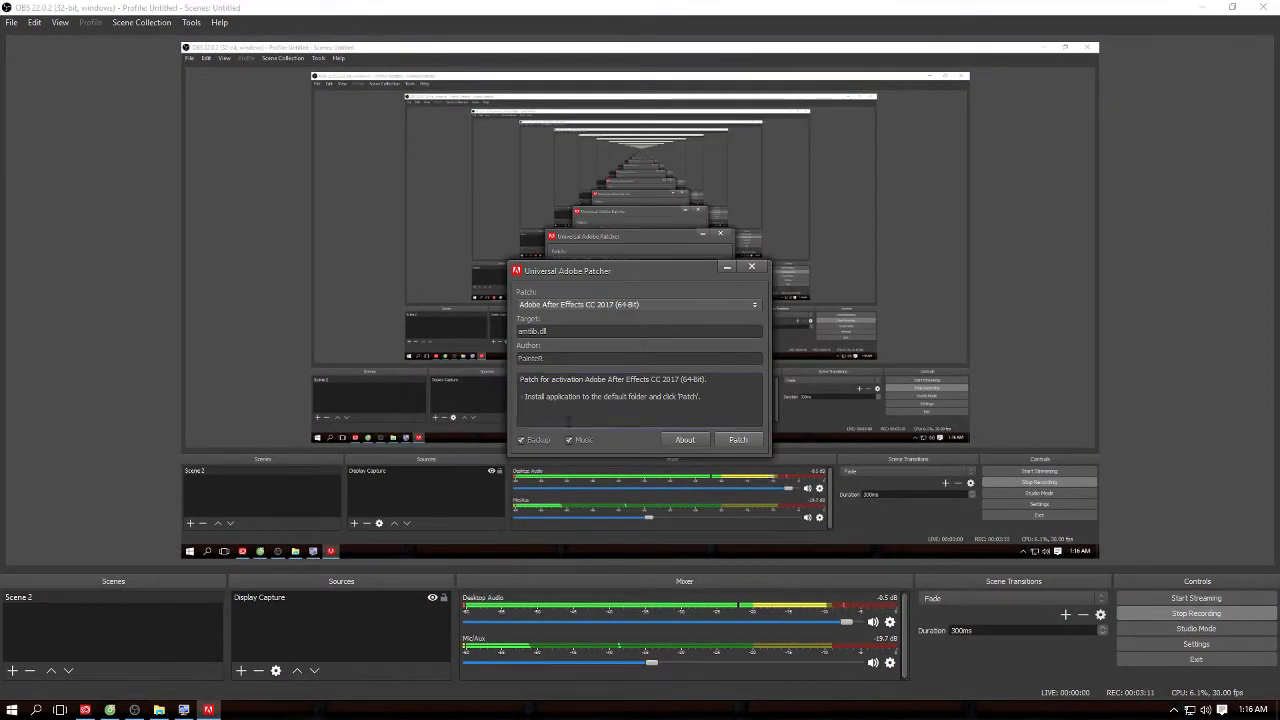
{"action": "left_click_drag", "start_coordinate": [665, 275], "coordinate": [690, 258]}
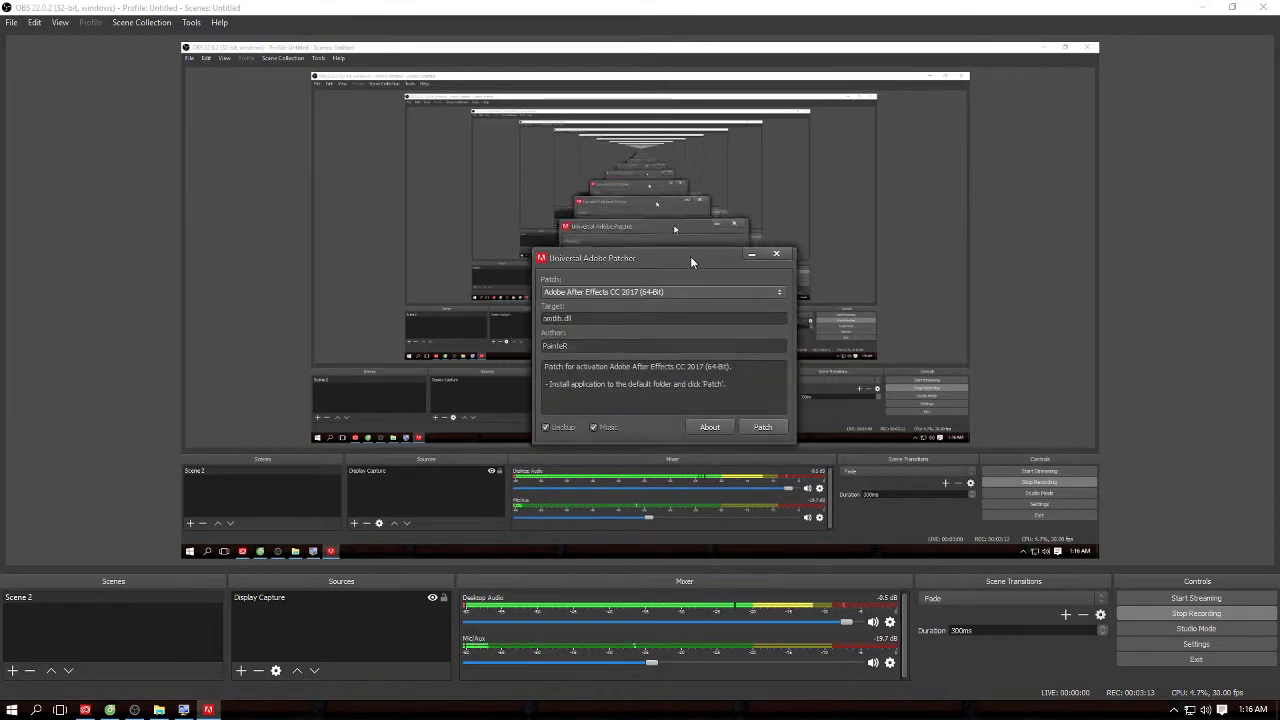
{"action": "left_click", "coordinate": [1202, 7]}
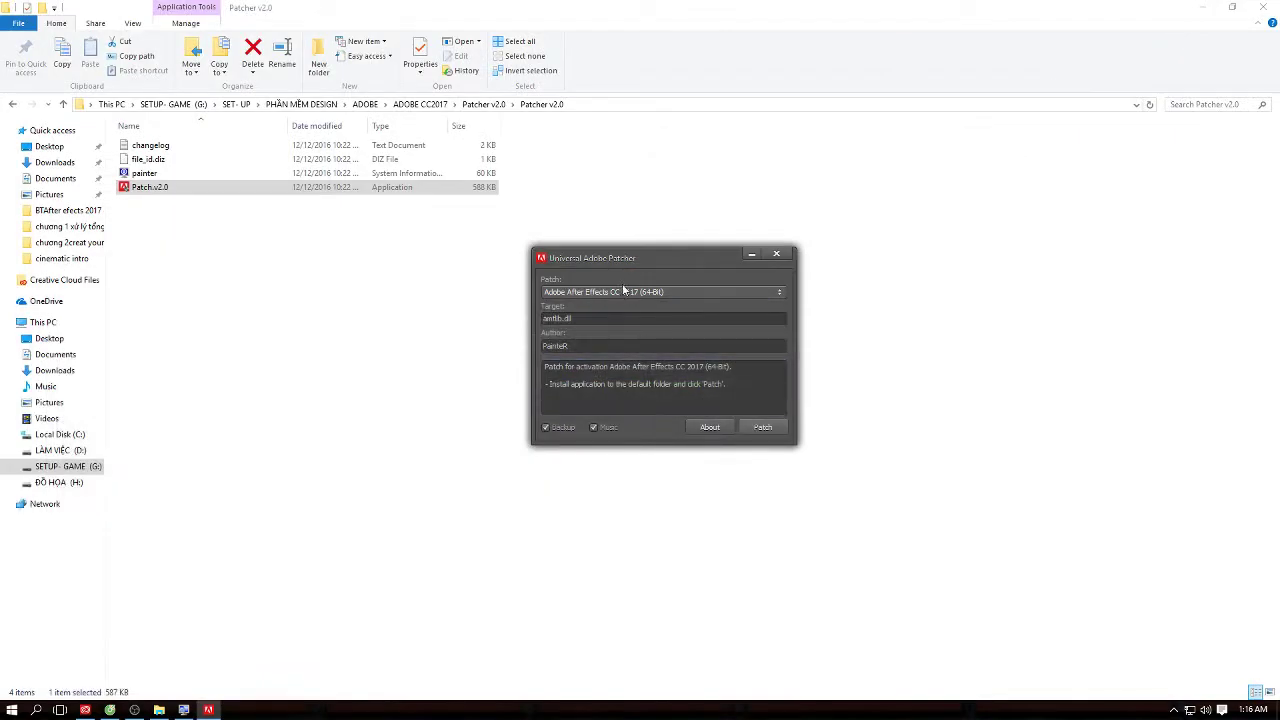
{"action": "left_click", "coordinate": [624, 291]}
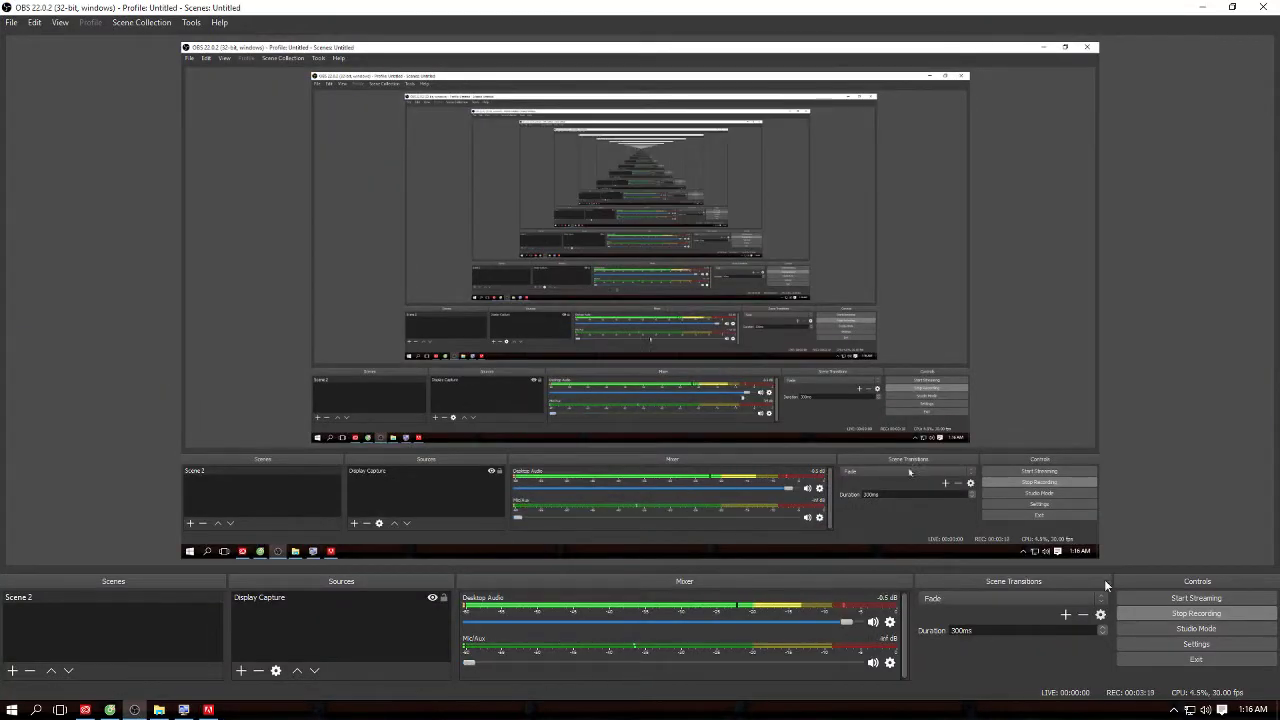
{"action": "left_click", "coordinate": [1201, 7]}
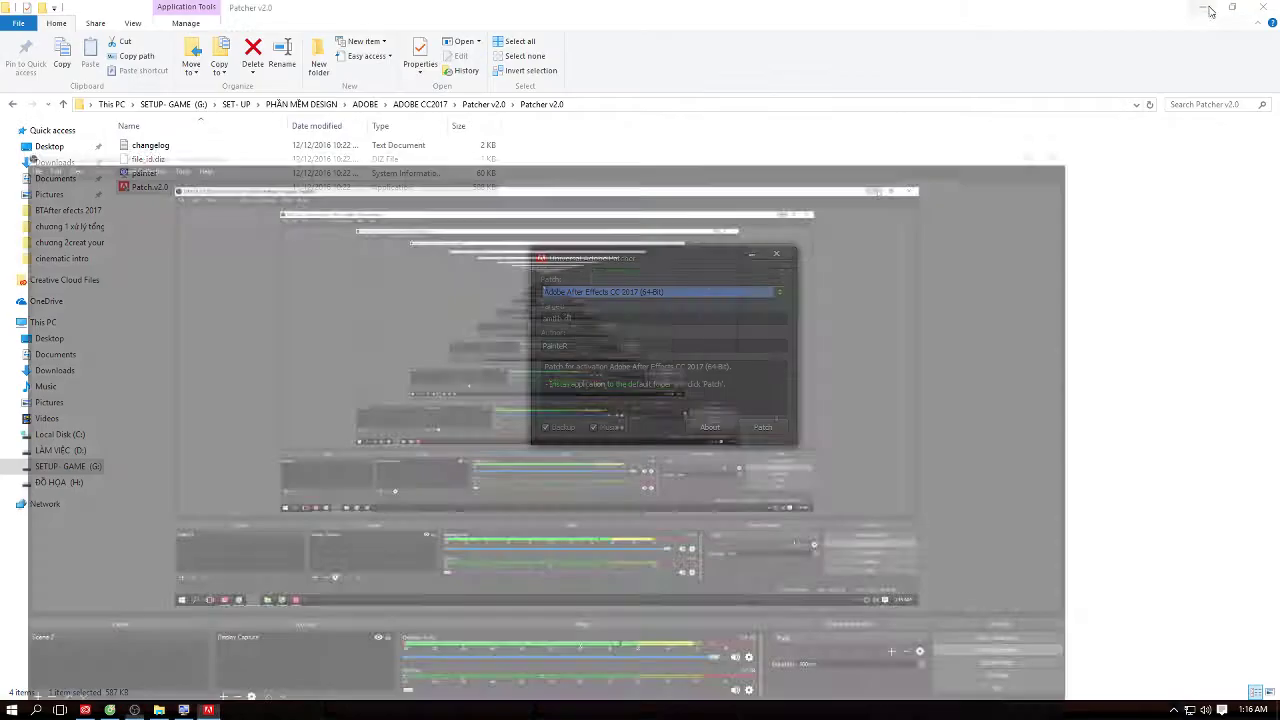
View the supported apps in Universal Adobe Patcher with Adobe After Effects CC 2017 (64-Bit) chosen, and close the patcher and its folder
{"action": "left_click", "coordinate": [655, 291]}
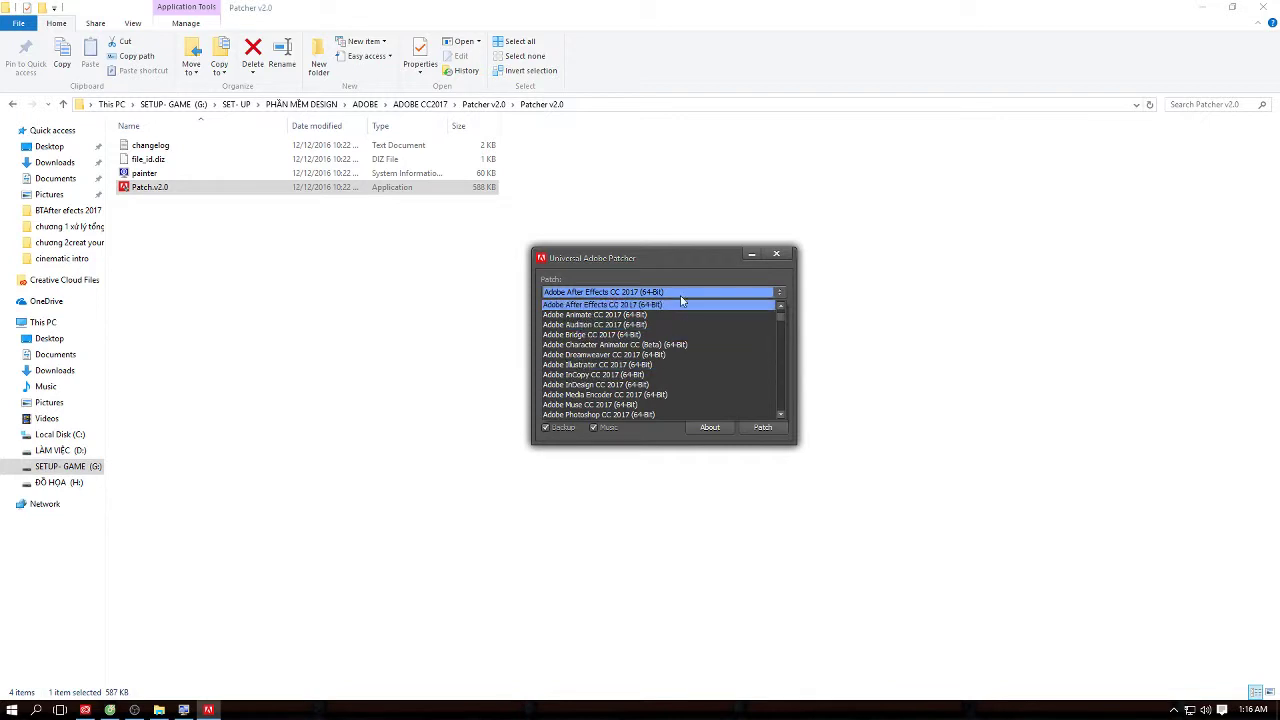
{"action": "left_click", "coordinate": [618, 305]}
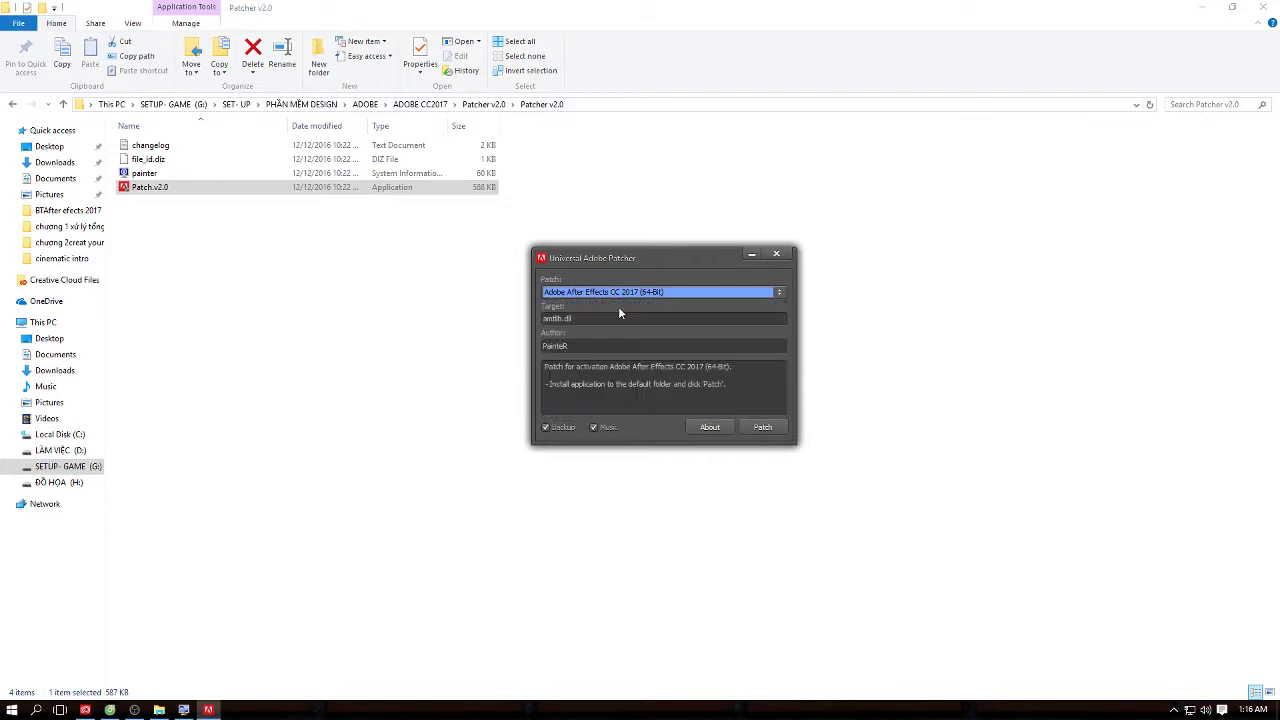
{"action": "left_click", "coordinate": [760, 427]}
{"action": "left_click", "coordinate": [776, 254]}
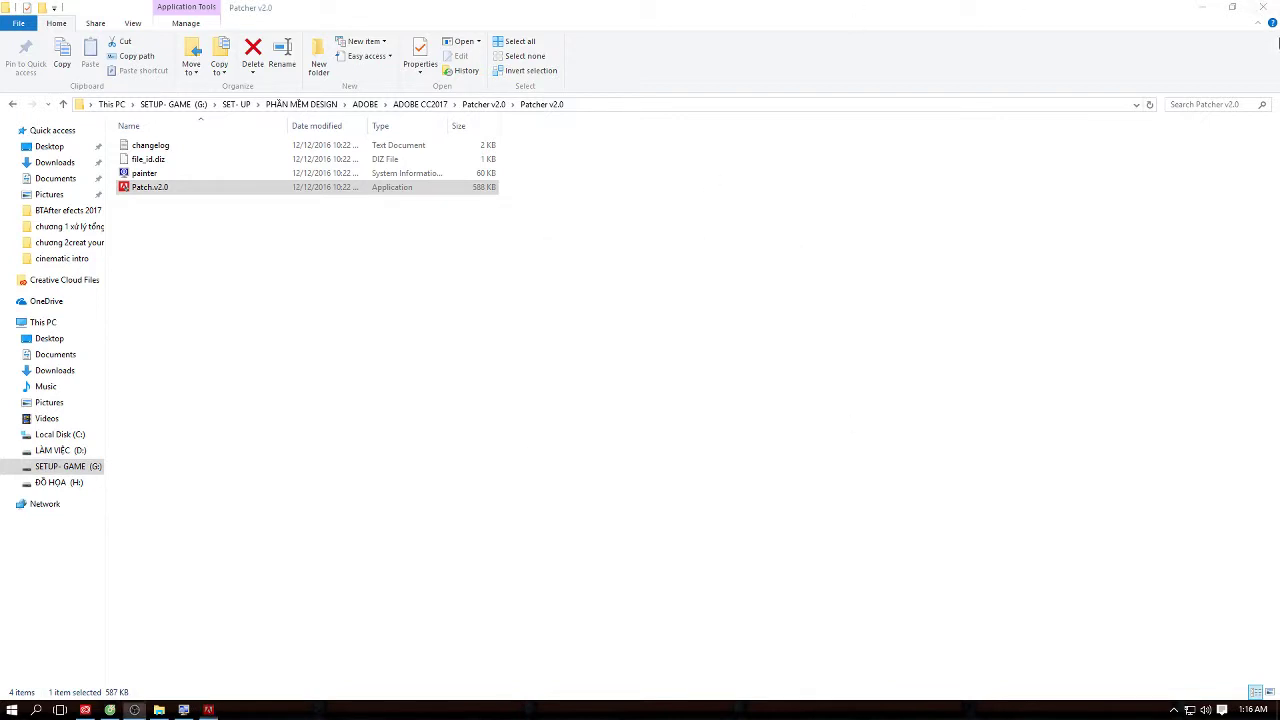
{"action": "left_click", "coordinate": [1262, 12]}
{"action": "left_click", "coordinate": [805, 270]}
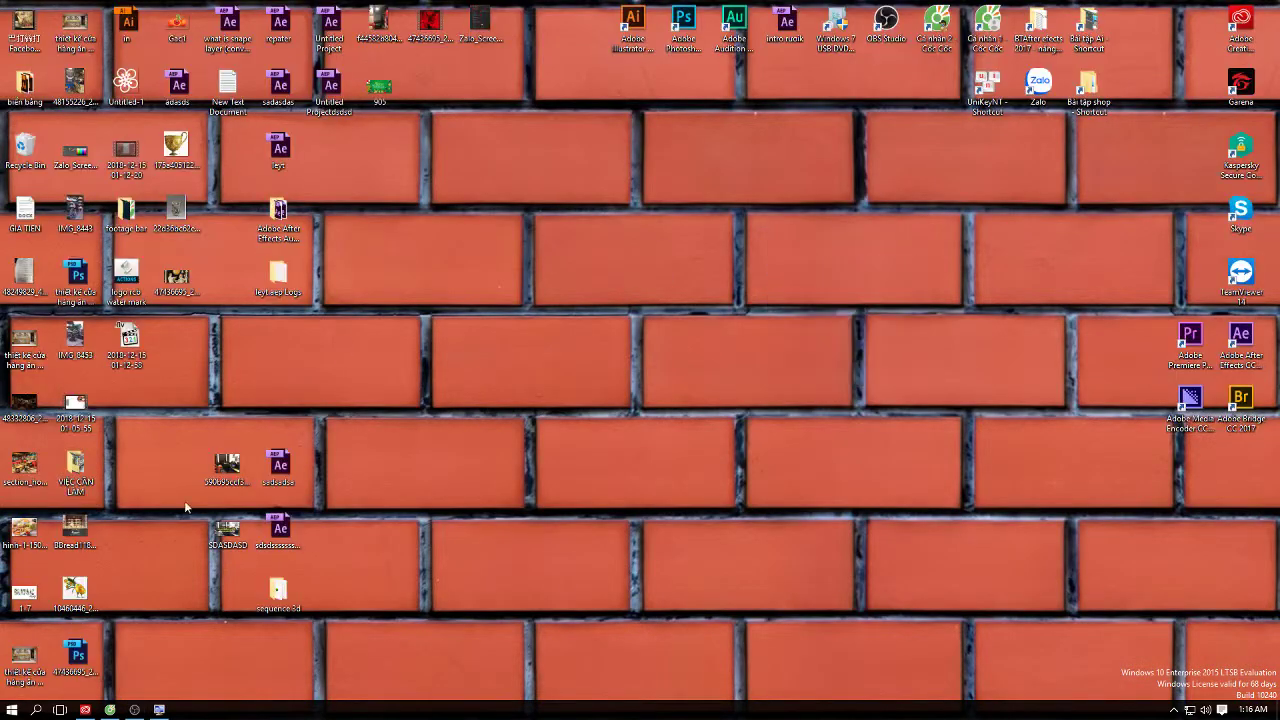
Switch to the Cốc Cốc browser and examine the apps in Adobe's Creative Cloud desktop apps catalog
{"action": "left_click", "coordinate": [110, 709]}
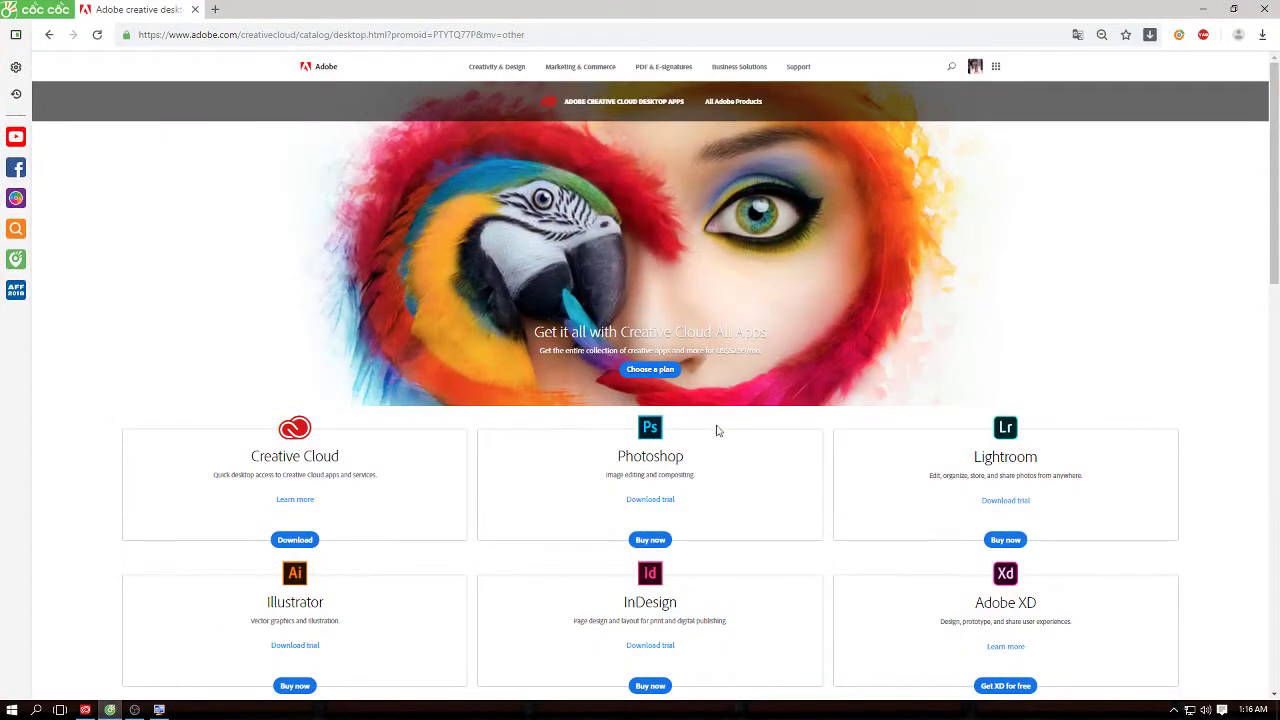
{"action": "scroll", "coordinate": [900, 398], "scroll_direction": "down", "scroll_amount": 3}
{"action": "scroll", "coordinate": [920, 400], "scroll_direction": "up", "scroll_amount": 2}
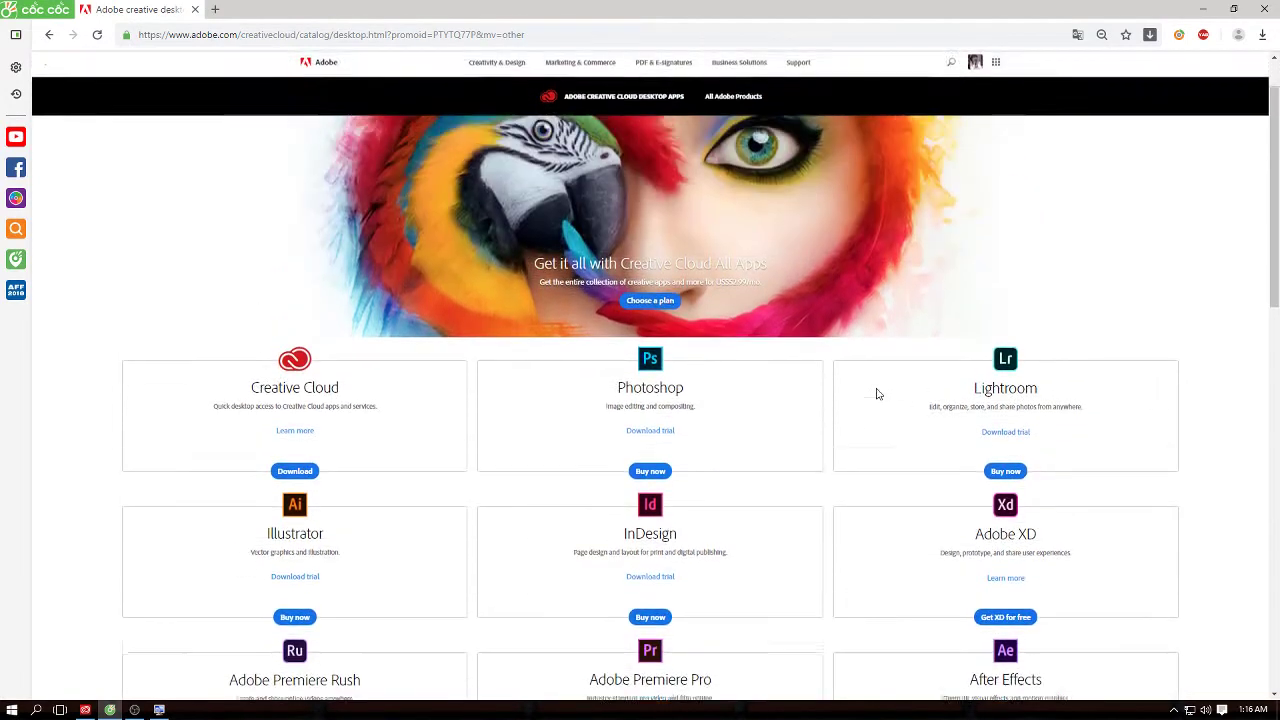
{"action": "left_click_drag", "start_coordinate": [108, 350], "coordinate": [1107, 583]}
{"action": "left_click", "coordinate": [1244, 534]}
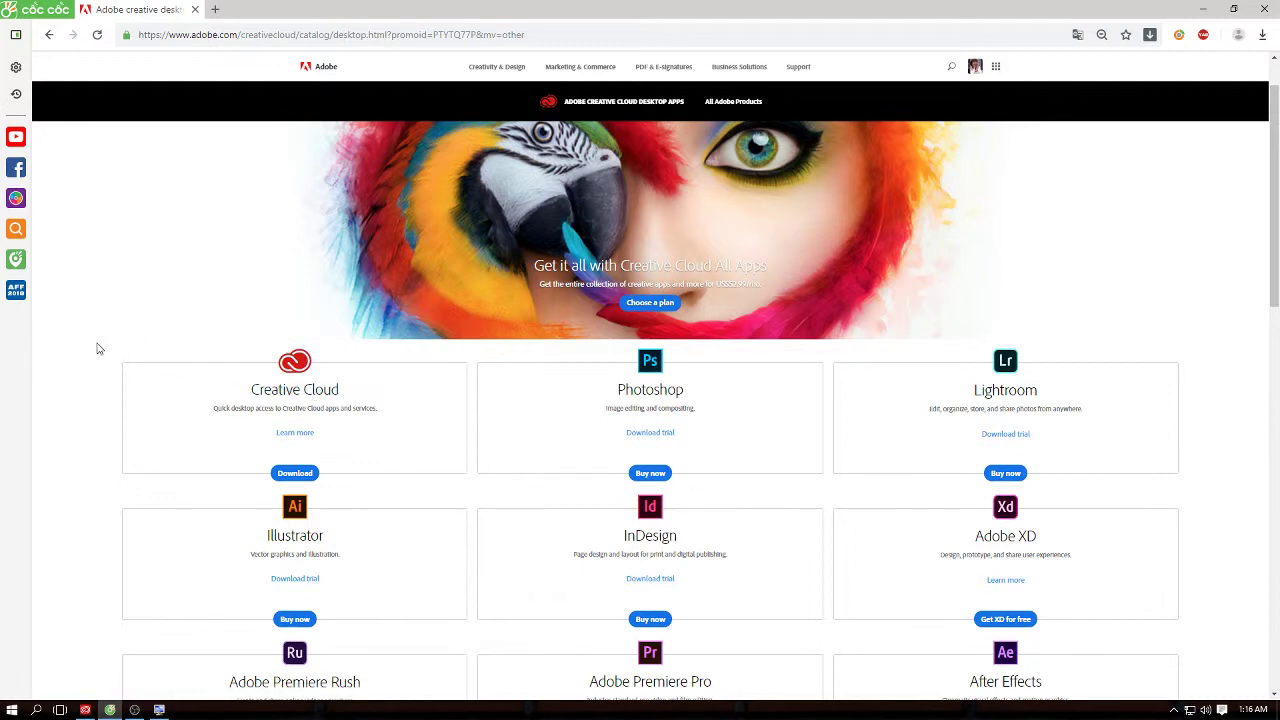
{"action": "left_click_drag", "start_coordinate": [98, 348], "coordinate": [1149, 583]}
{"action": "scroll", "coordinate": [1187, 516], "scroll_direction": "down", "scroll_amount": 1}
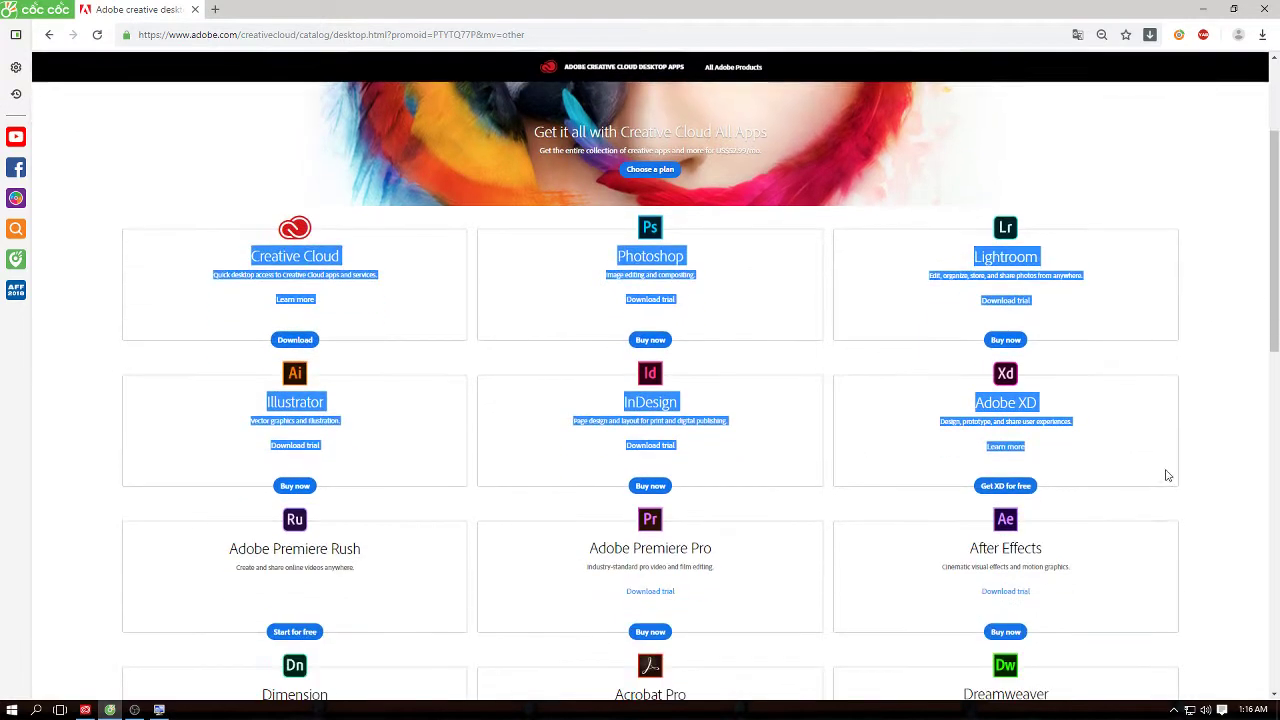
{"action": "left_click", "coordinate": [1210, 542]}
{"action": "left_click_drag", "start_coordinate": [1231, 603], "coordinate": [127, 249]}
{"action": "scroll", "coordinate": [130, 255], "scroll_direction": "up", "scroll_amount": 2}
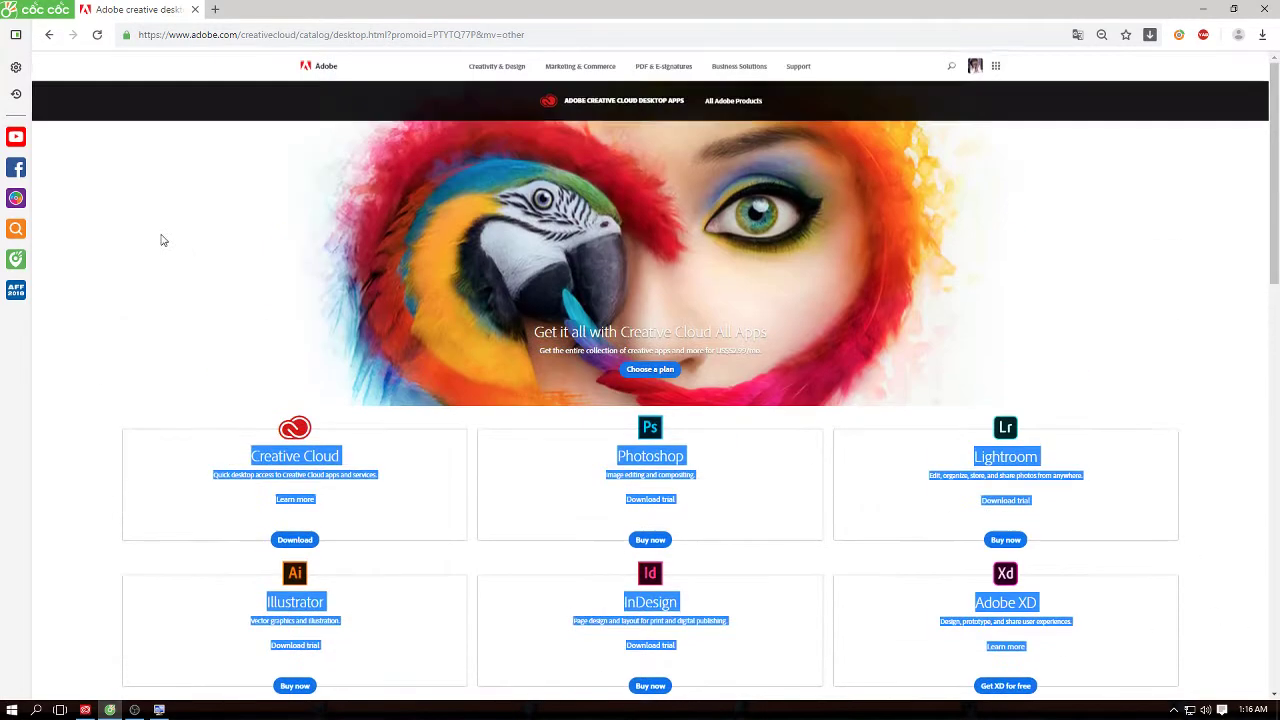
Browse from the Adobe home page to all Creativity & Design products and view the Photoshop plans and pricing
{"action": "left_click", "coordinate": [321, 67]}
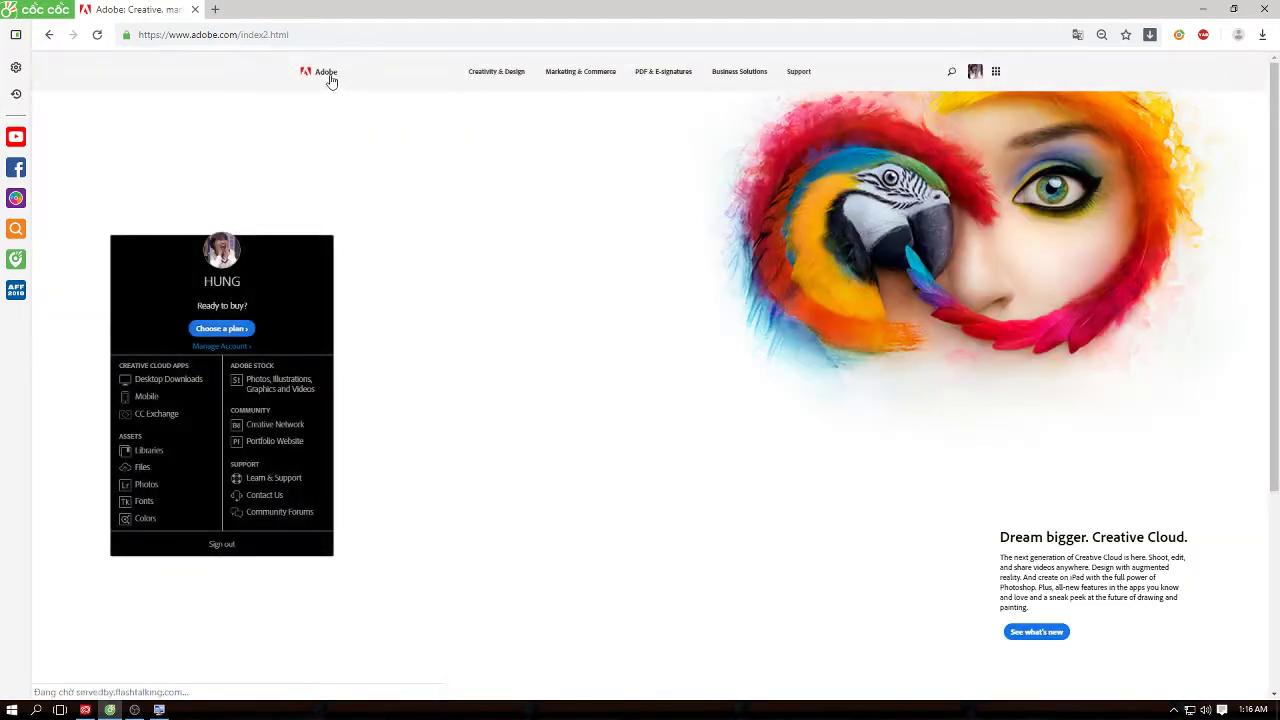
{"action": "left_click", "coordinate": [493, 76]}
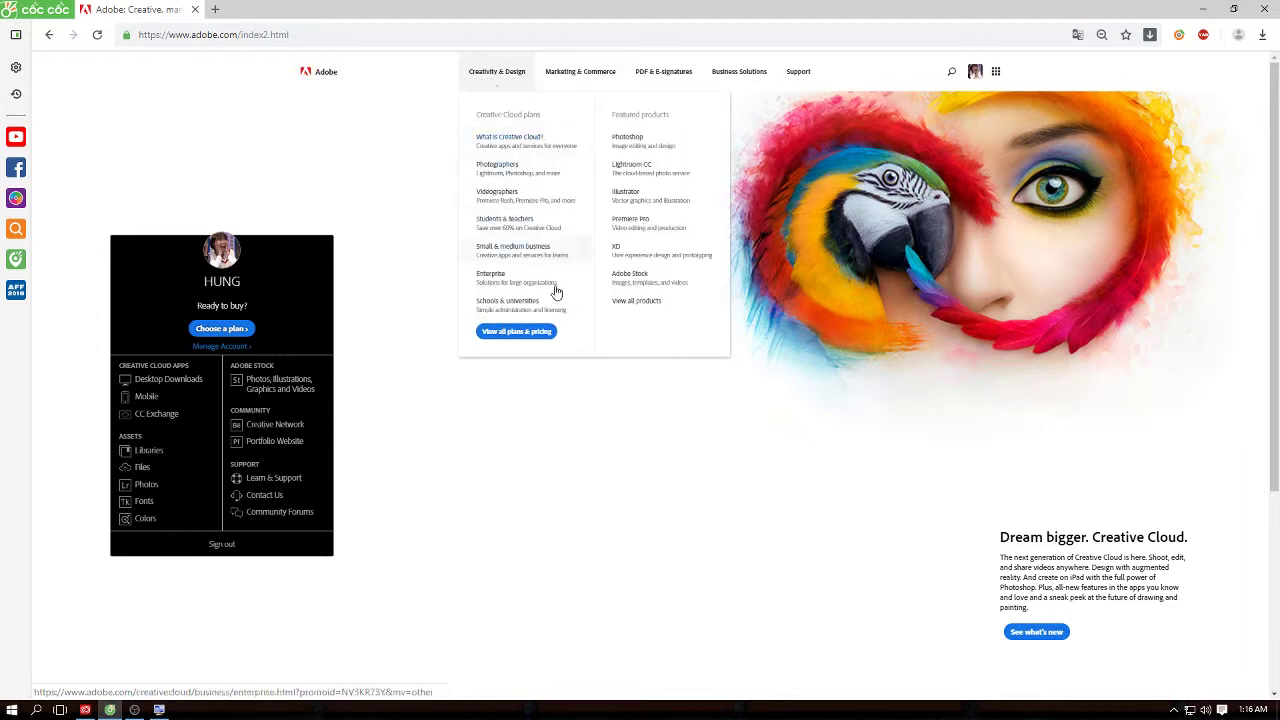
{"action": "left_click", "coordinate": [503, 71]}
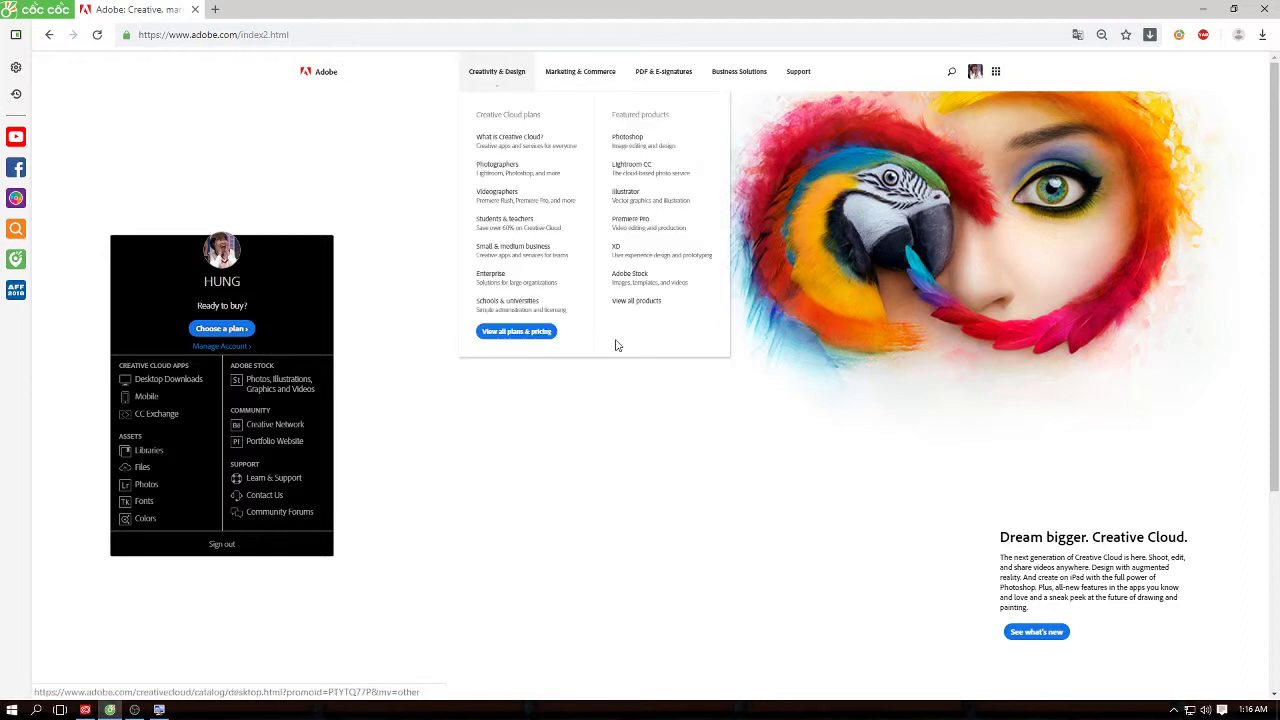
{"action": "left_click", "coordinate": [647, 303]}
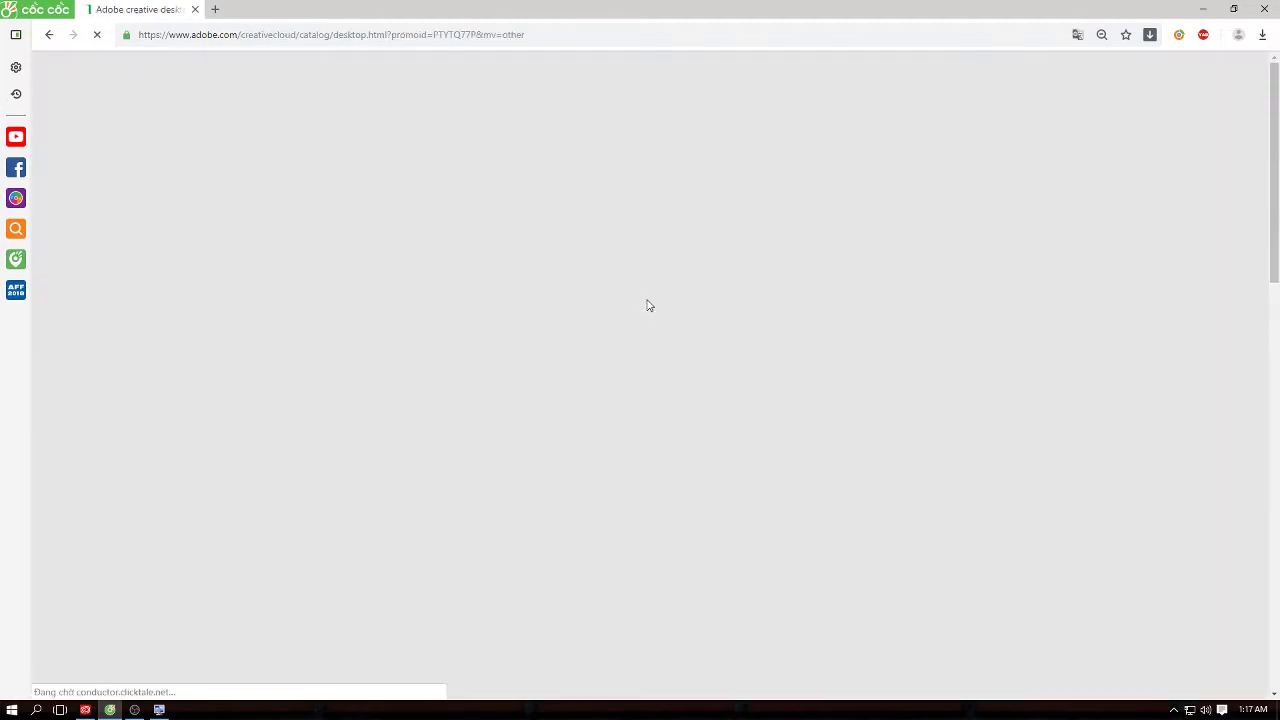
{"action": "left_click", "coordinate": [652, 540]}
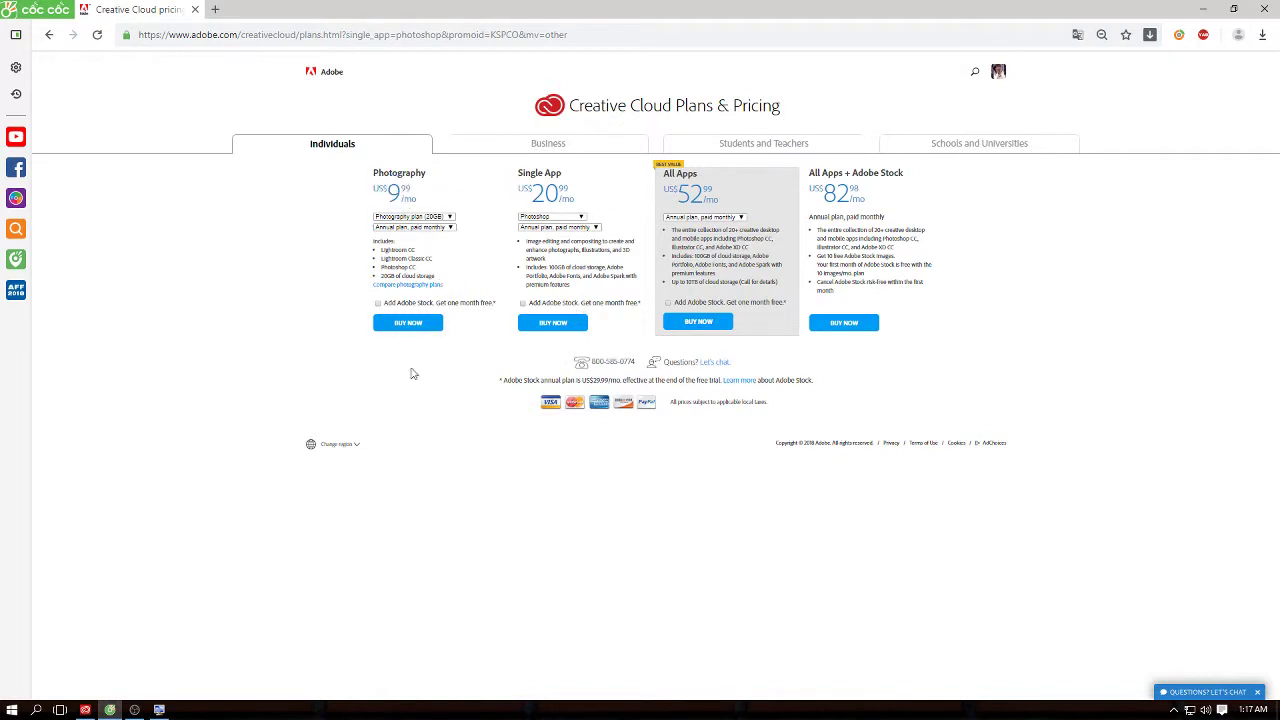
{"action": "left_click", "coordinate": [1199, 10]}
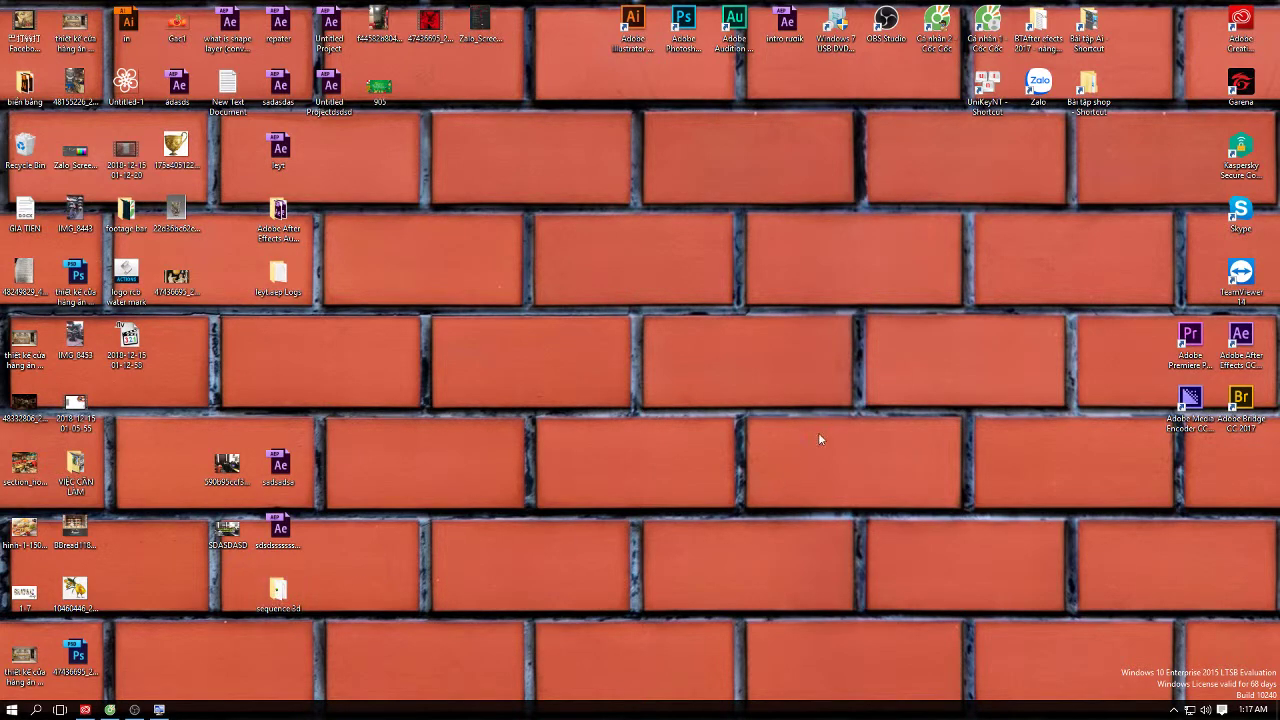
Move the Adobe Photoshop CC 2017 desktop shortcut to the spot beside the UniKeyNT shortcut and select it
{"action": "left_click", "coordinate": [688, 24]}
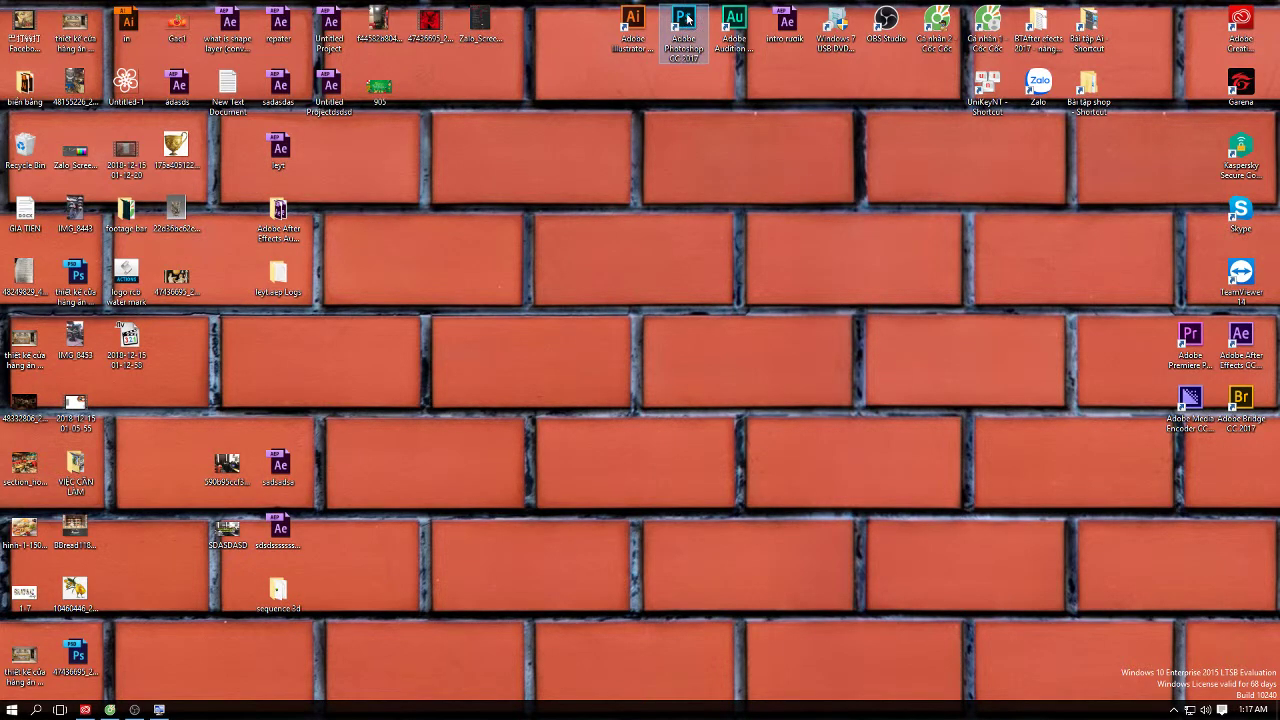
{"action": "left_click_drag", "start_coordinate": [688, 18], "coordinate": [938, 86]}
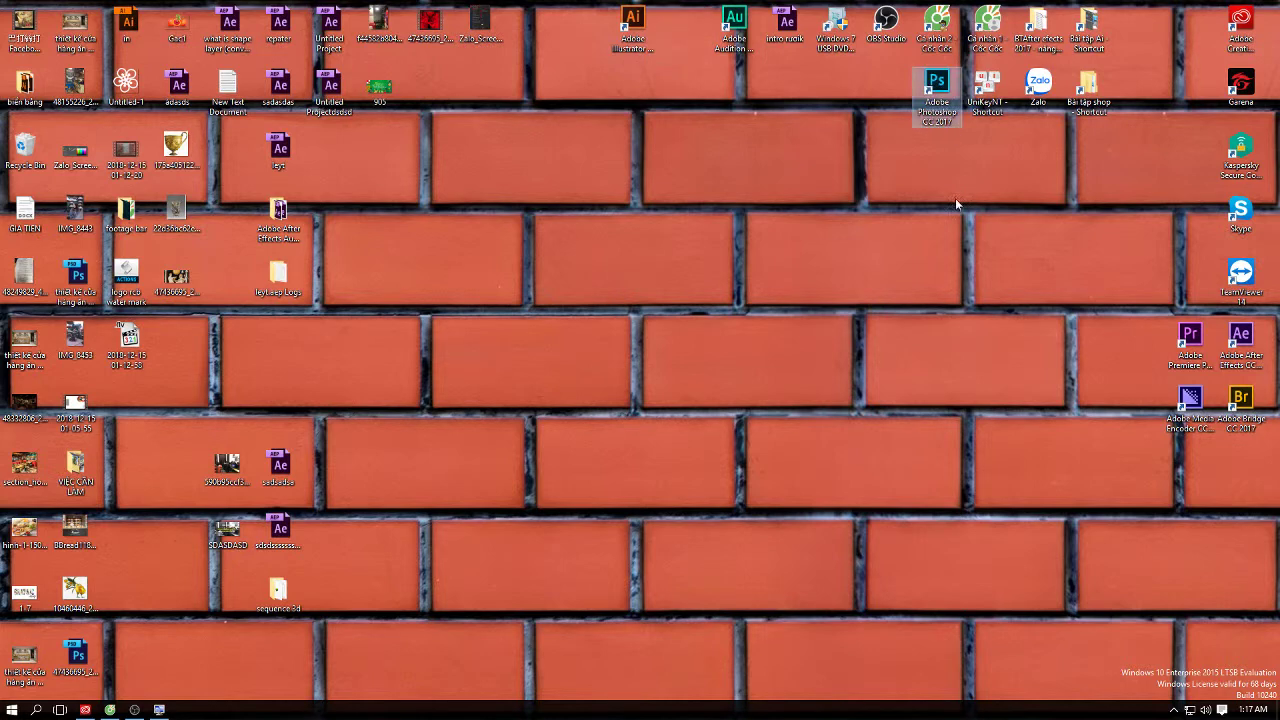
{"action": "right_click", "coordinate": [945, 157]}
{"action": "left_click", "coordinate": [990, 195]}
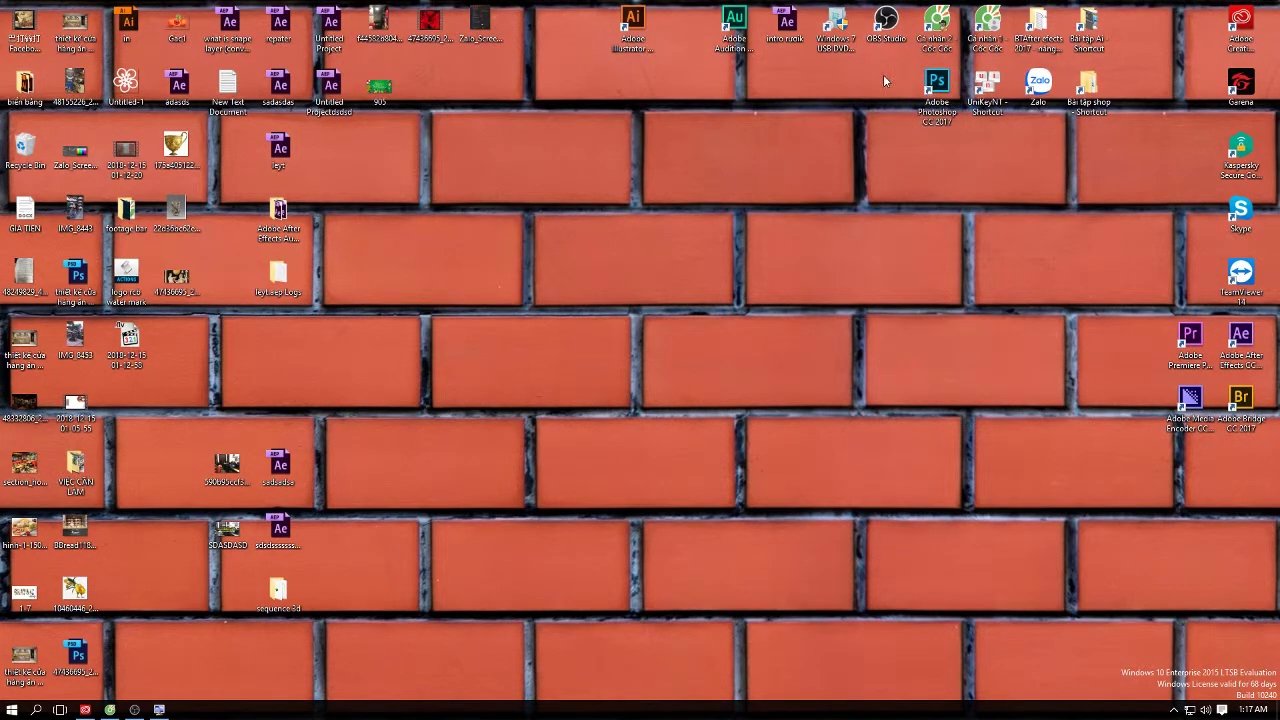
{"action": "left_click_drag", "start_coordinate": [897, 109], "coordinate": [900, 112]}
{"action": "left_click", "coordinate": [937, 85]}
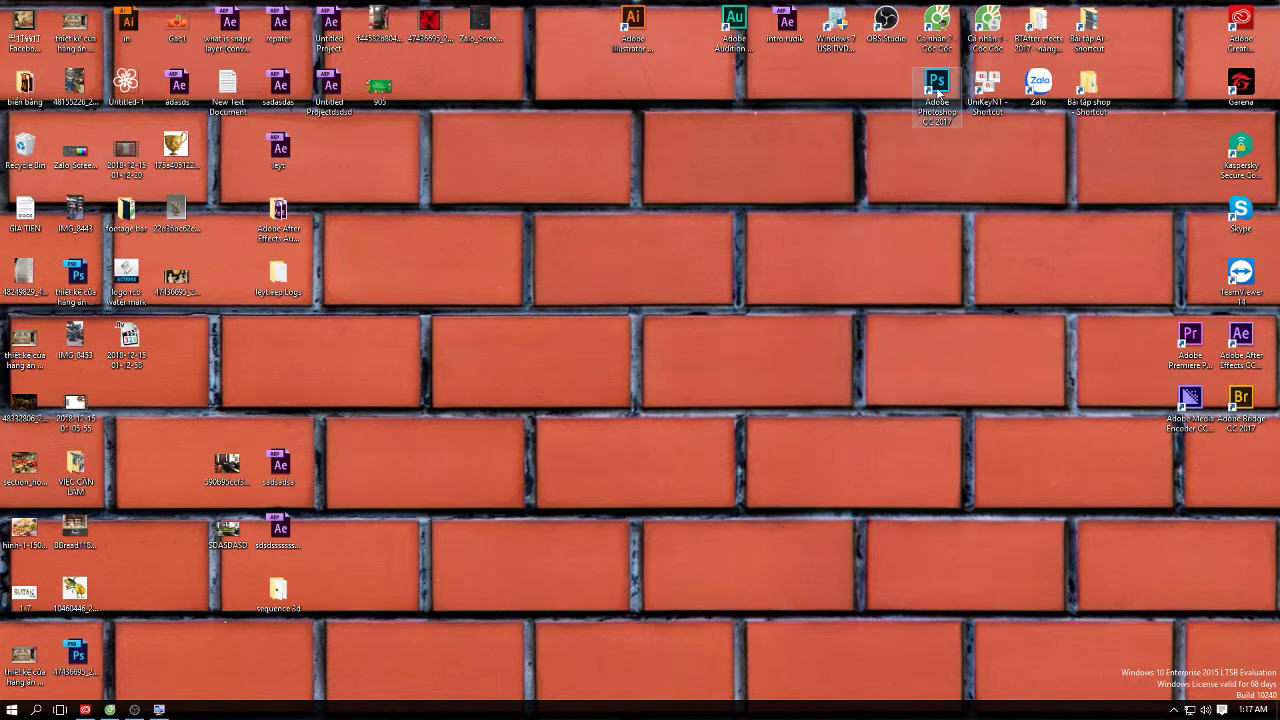
{"action": "left_click_drag", "start_coordinate": [726, 64], "coordinate": [900, 113]}
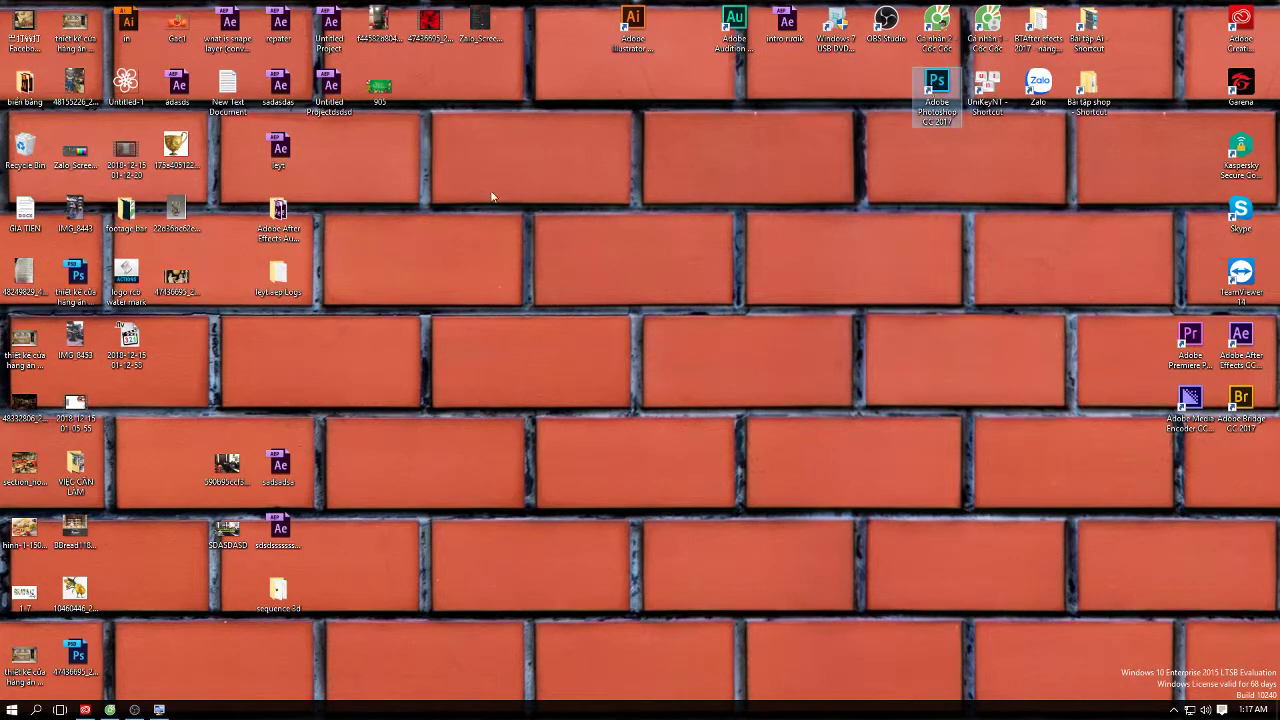
Point out the Adobe Photoshop CC 2017, Premiere Pro and After Effects CC 2017 shortcuts on the desktop by selecting each one
{"action": "left_click_drag", "start_coordinate": [673, 63], "coordinate": [908, 108]}
{"action": "left_click_drag", "start_coordinate": [1107, 314], "coordinate": [901, 274]}
{"action": "left_click", "coordinate": [940, 90]}
{"action": "left_click", "coordinate": [1190, 345]}
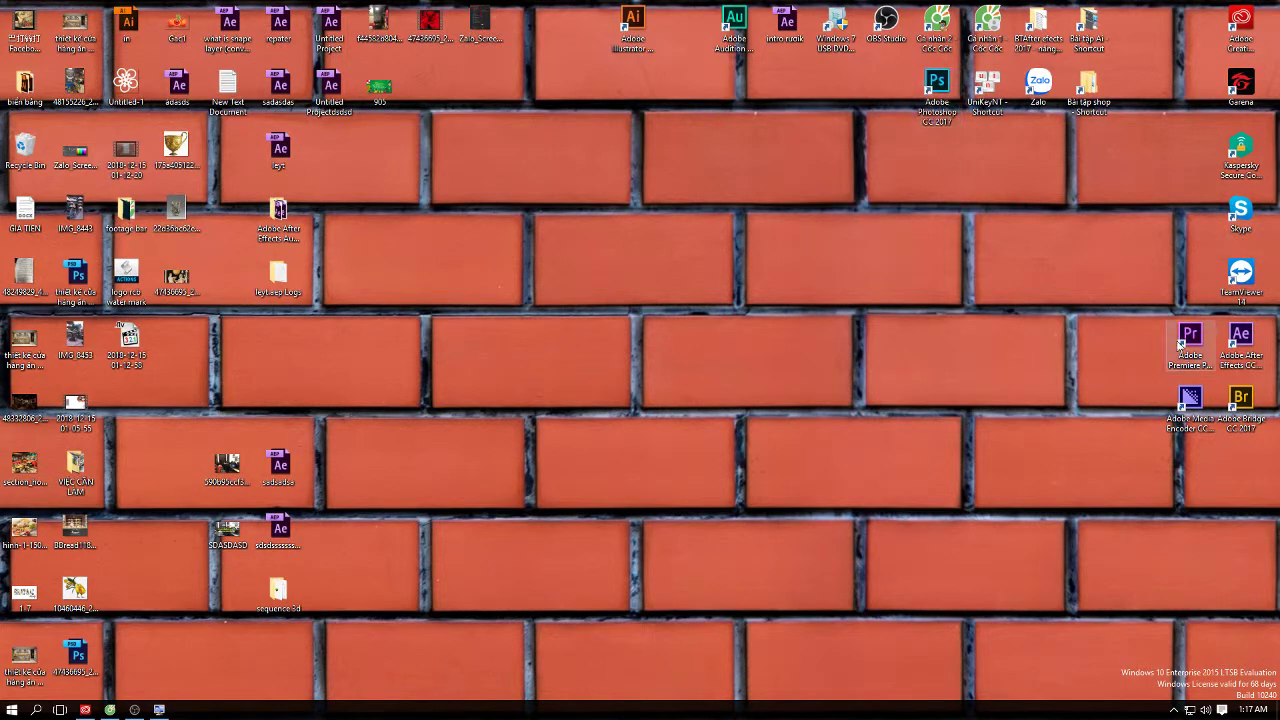
{"action": "left_click", "coordinate": [1243, 342]}
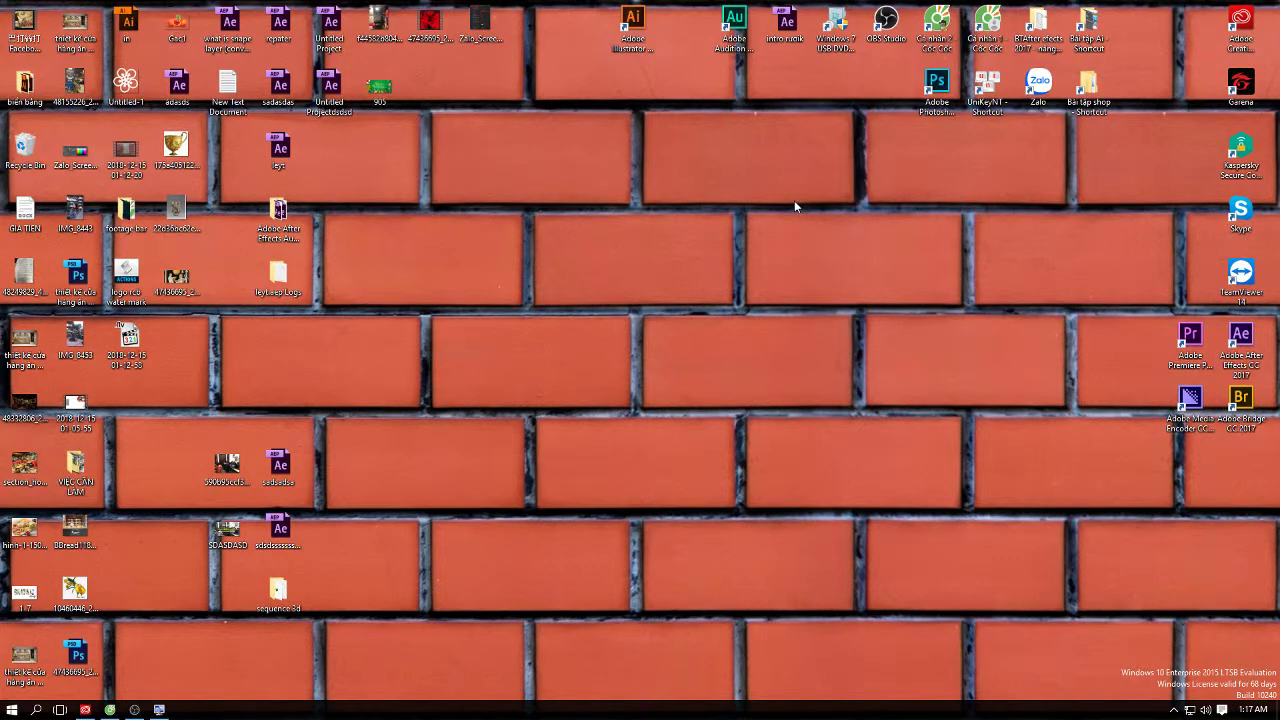
Refresh the desktop and select the Adobe Photoshop CC 2017 shortcut
{"action": "left_click_drag", "start_coordinate": [783, 66], "coordinate": [904, 112]}
{"action": "right_click", "coordinate": [717, 149]}
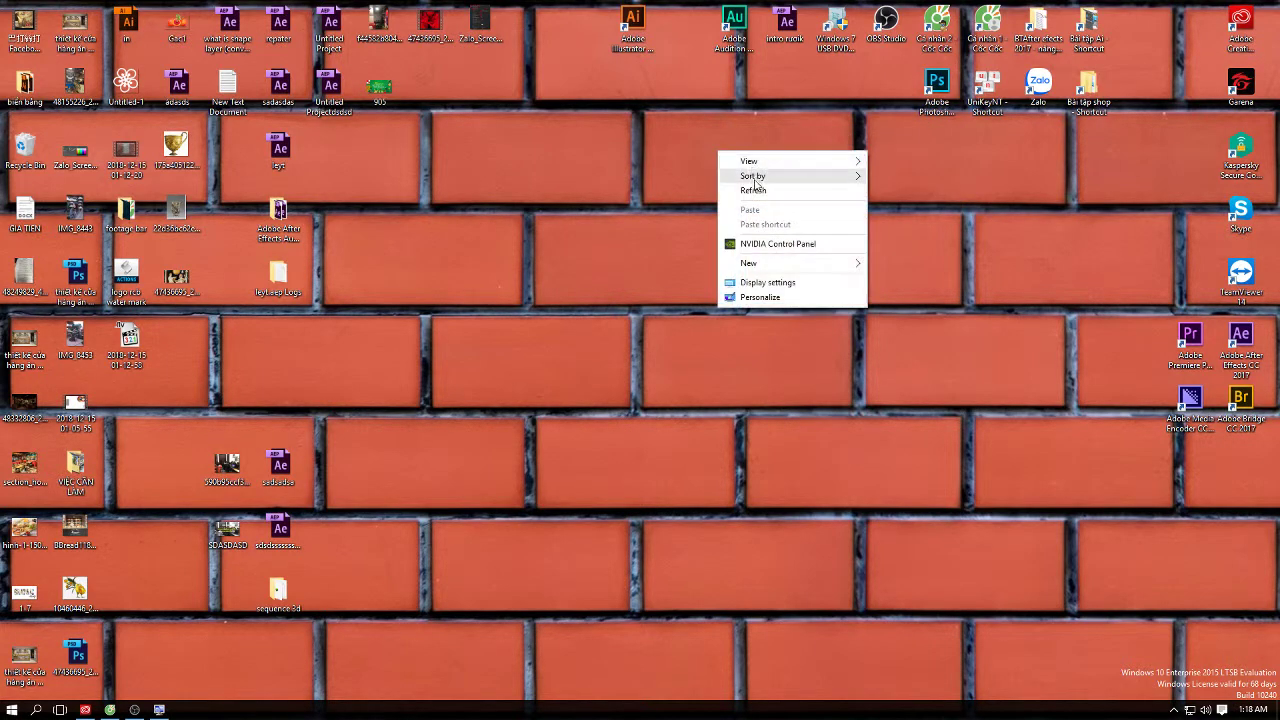
{"action": "left_click", "coordinate": [766, 184]}
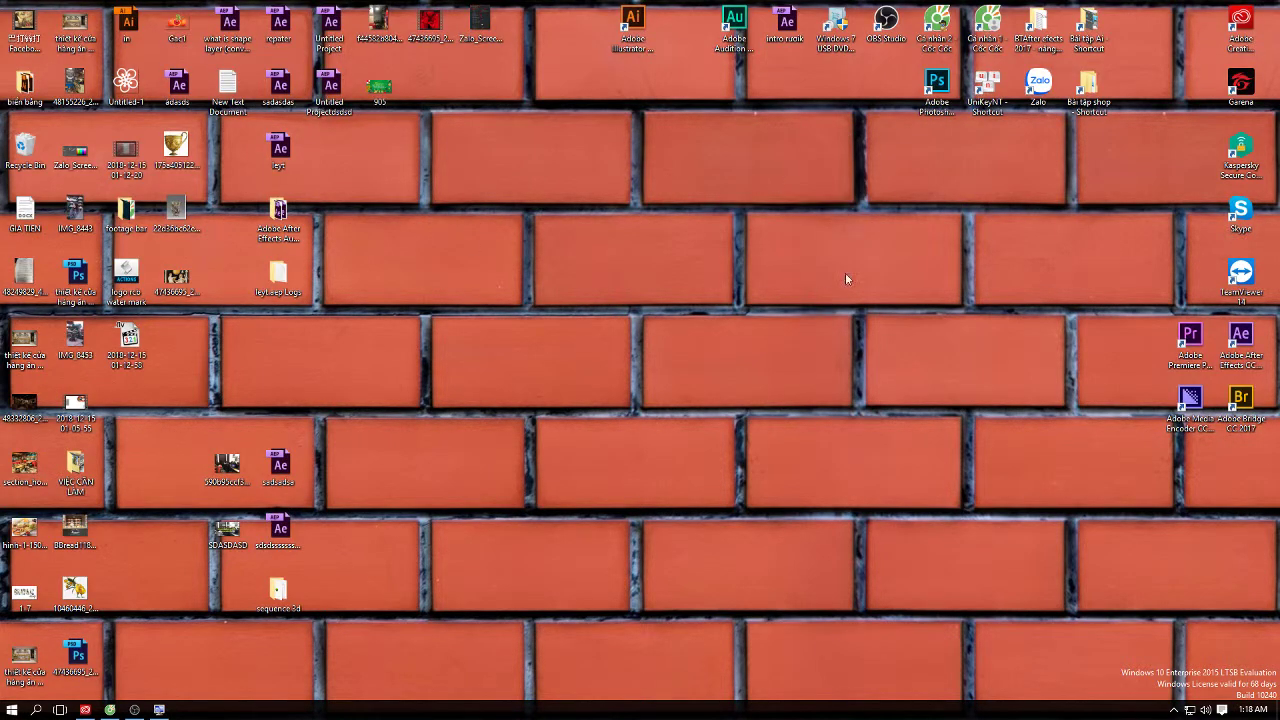
{"action": "left_click", "coordinate": [937, 86]}
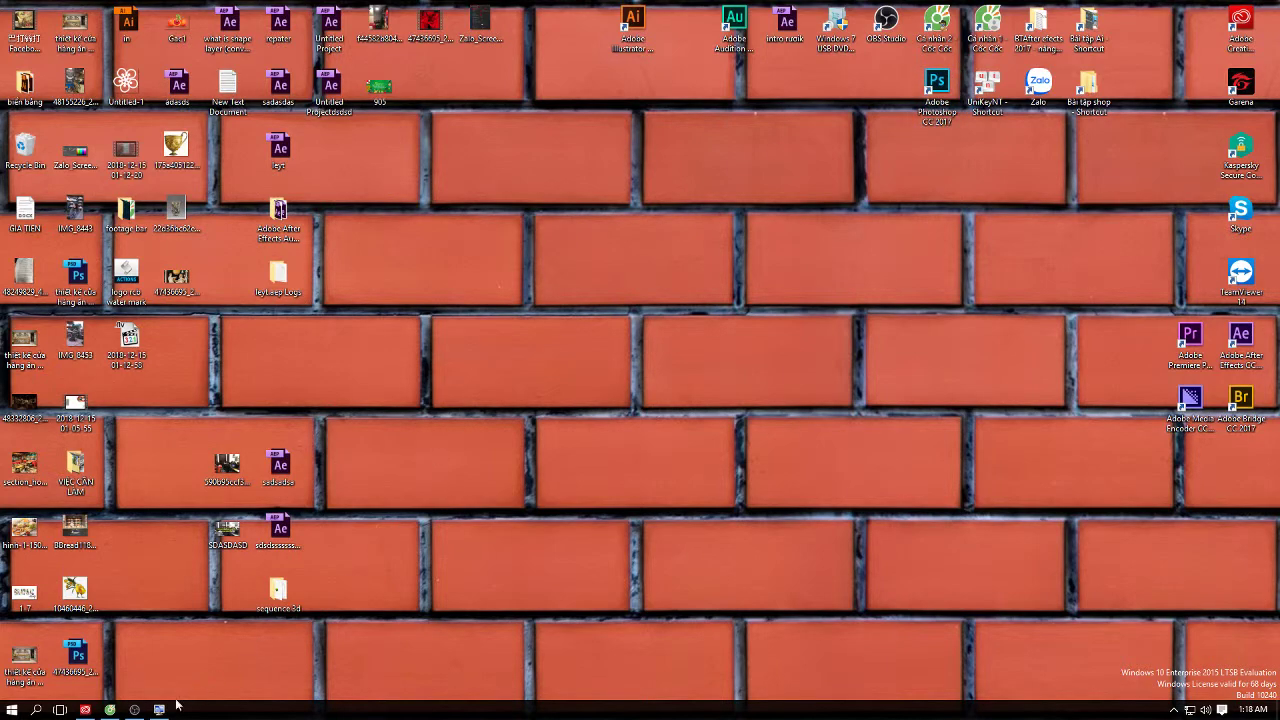
Switch to the Cốc Cốc browser to review the Creative Cloud plans and pricing, and minimize the browser
{"action": "left_click", "coordinate": [110, 709]}
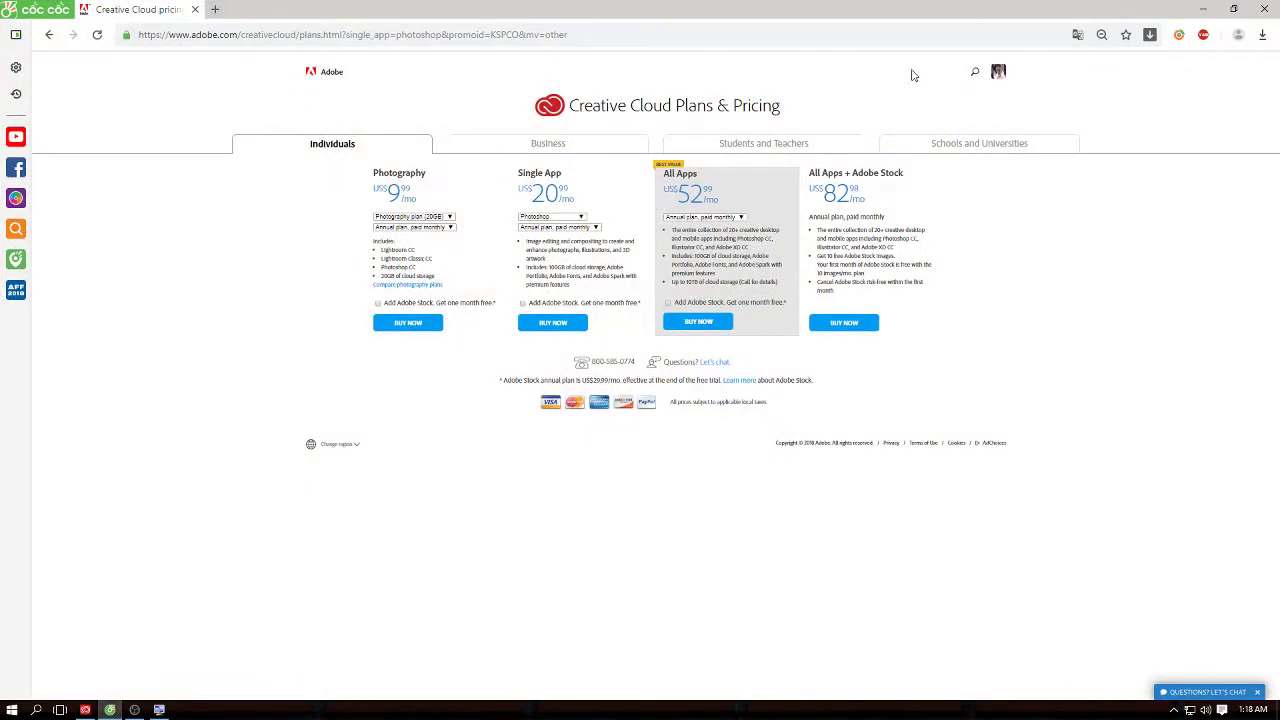
{"action": "left_click", "coordinate": [1203, 9]}
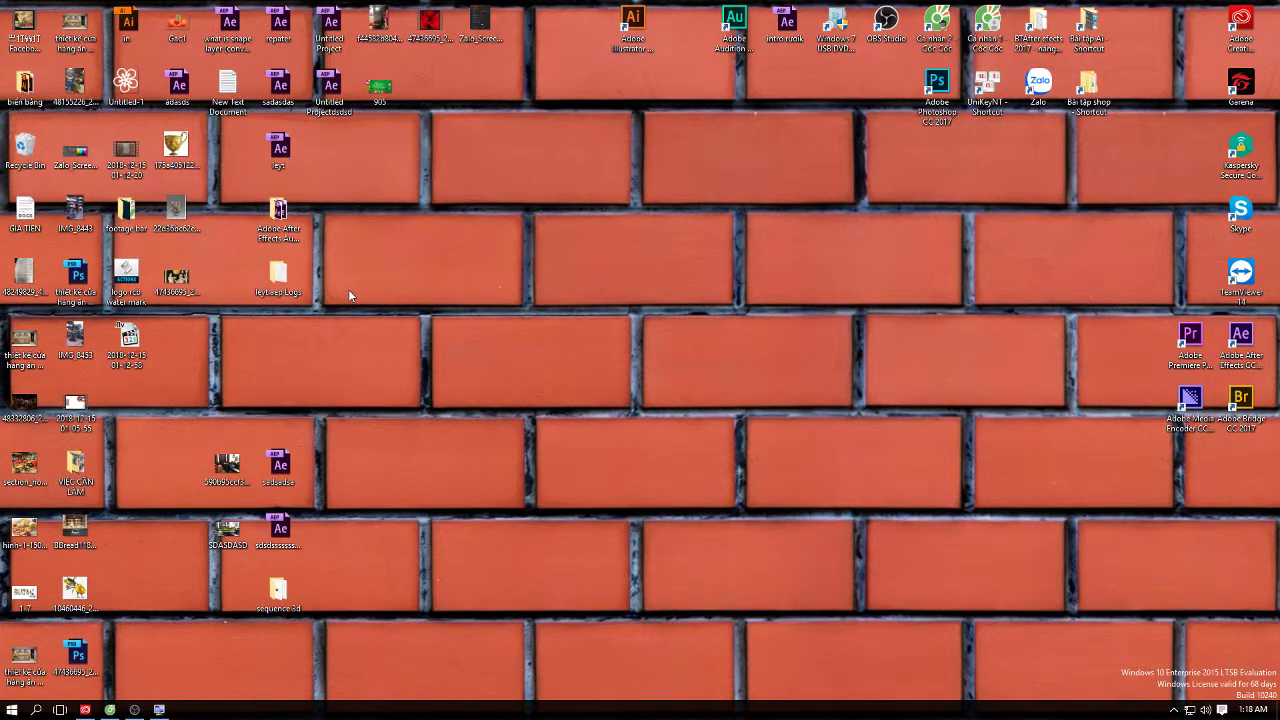
{"action": "right_click", "coordinate": [814, 160]}
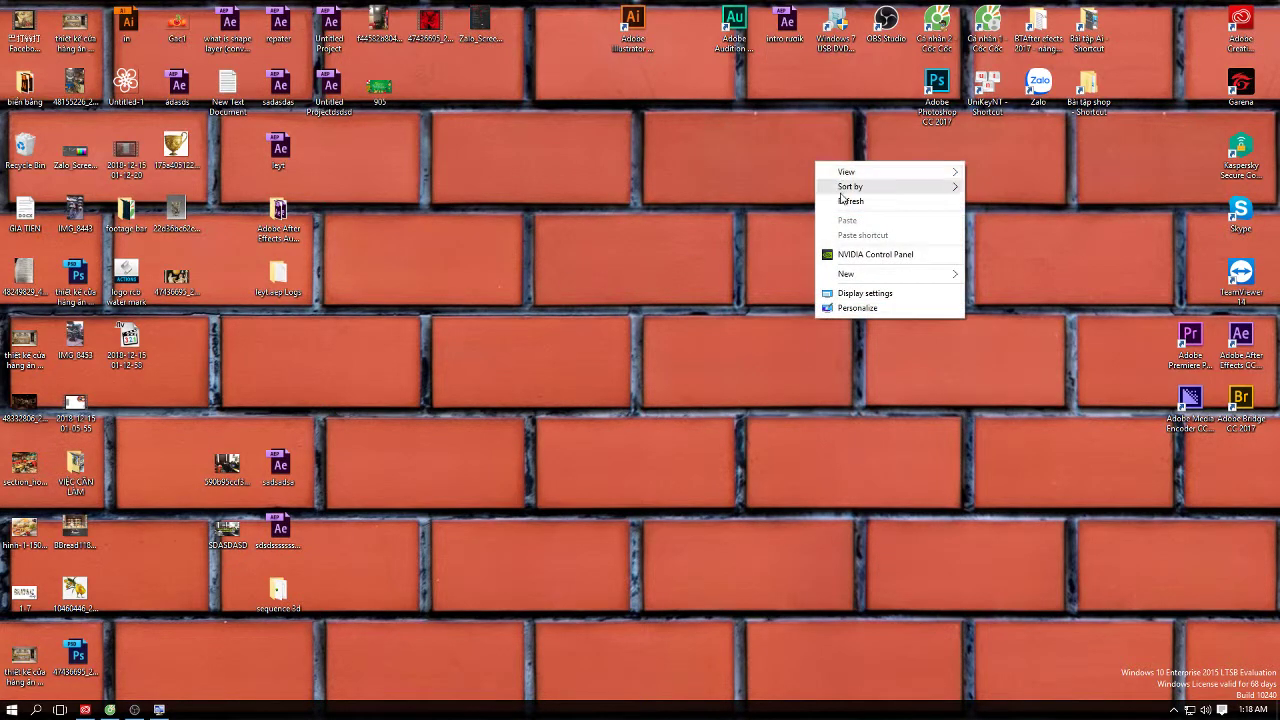
{"action": "left_click", "coordinate": [839, 197]}
{"action": "right_click", "coordinate": [753, 147]}
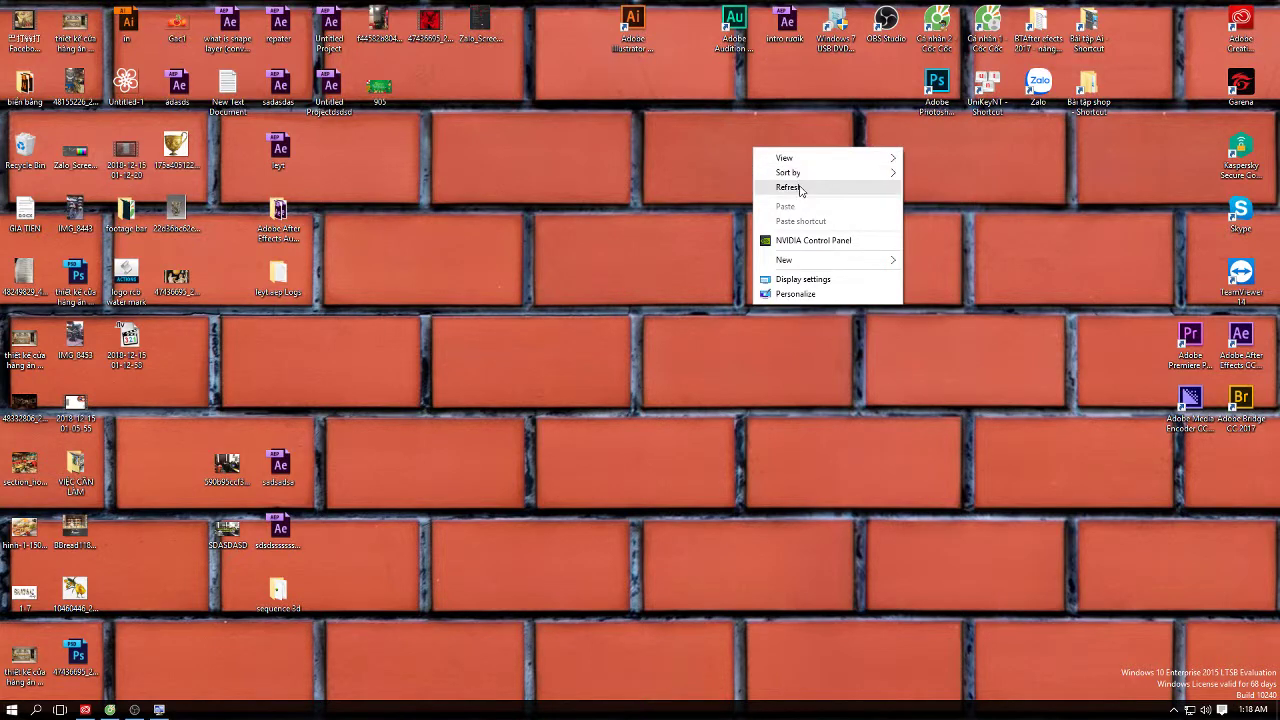
{"action": "left_click", "coordinate": [800, 189]}
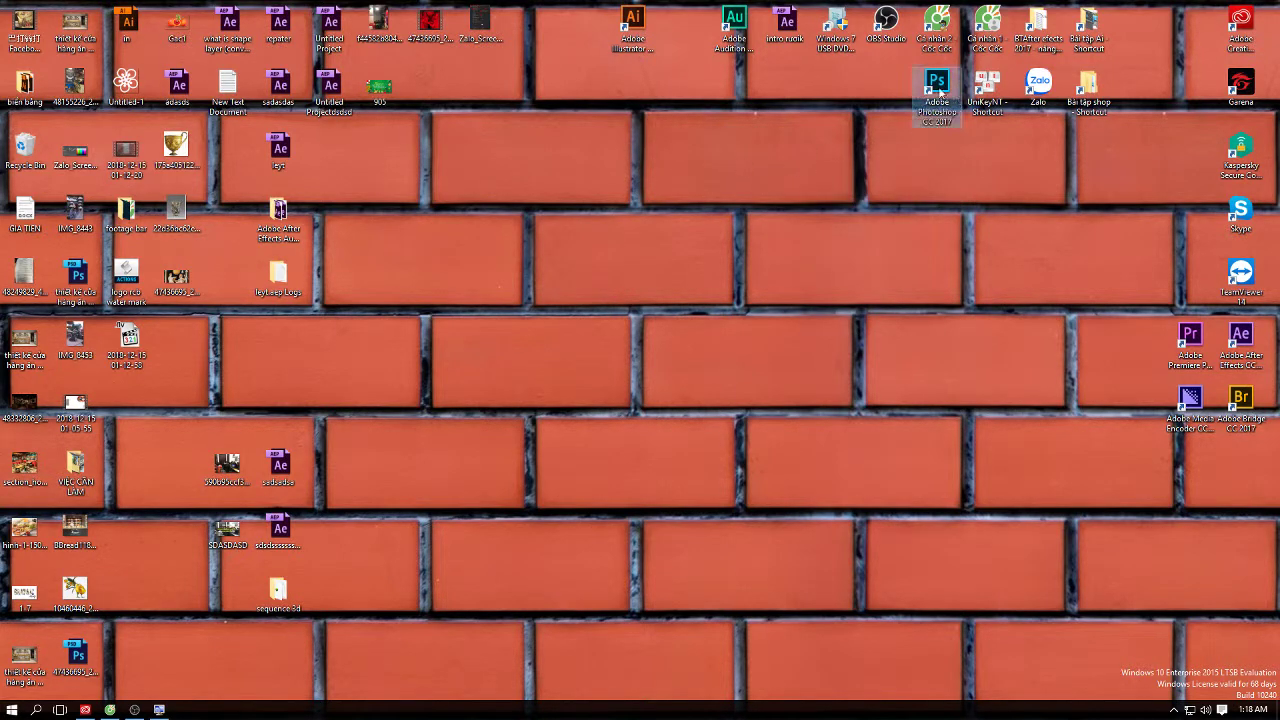